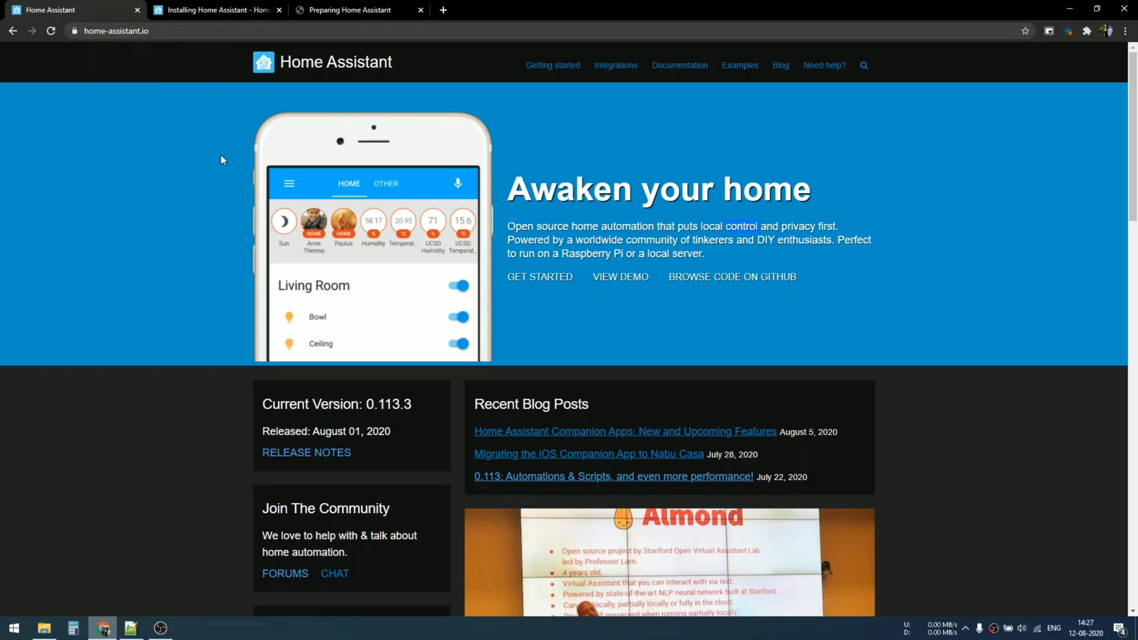
# Scroll the home-assistant.io front page down to its footer
pyautogui.scroll(-9, 500, 260)
pyautogui.scroll(-7, 502, 267)
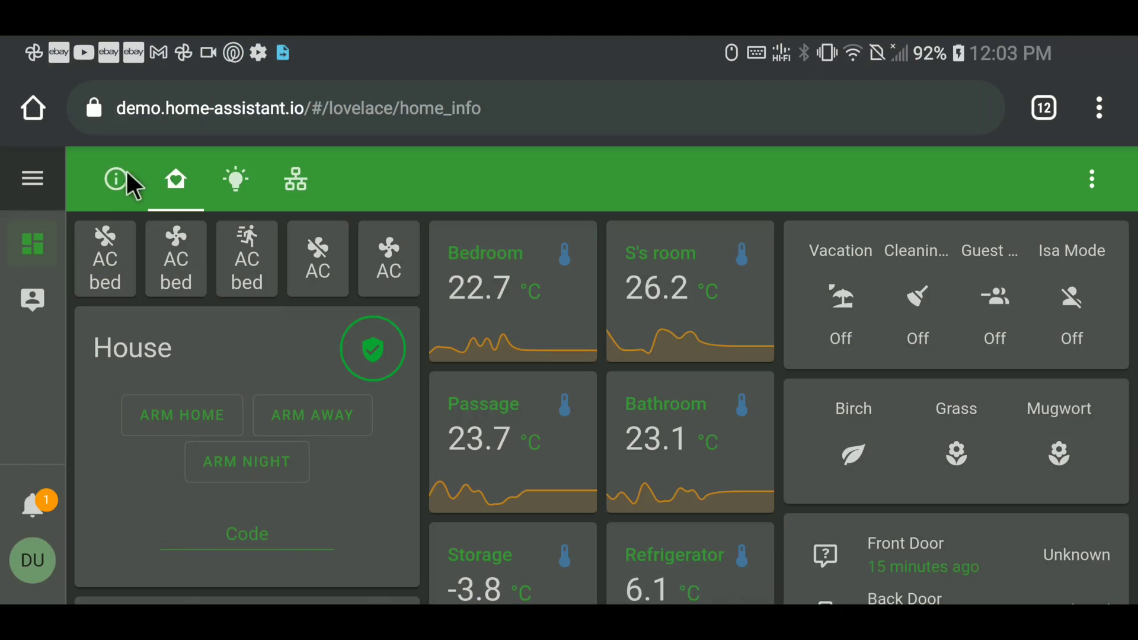
# Cycle through the demo's welcome, home overview, lights and scenes, and system monitor views
pyautogui.click(116, 178)
pyautogui.click(175, 177)
pyautogui.click(231, 179)
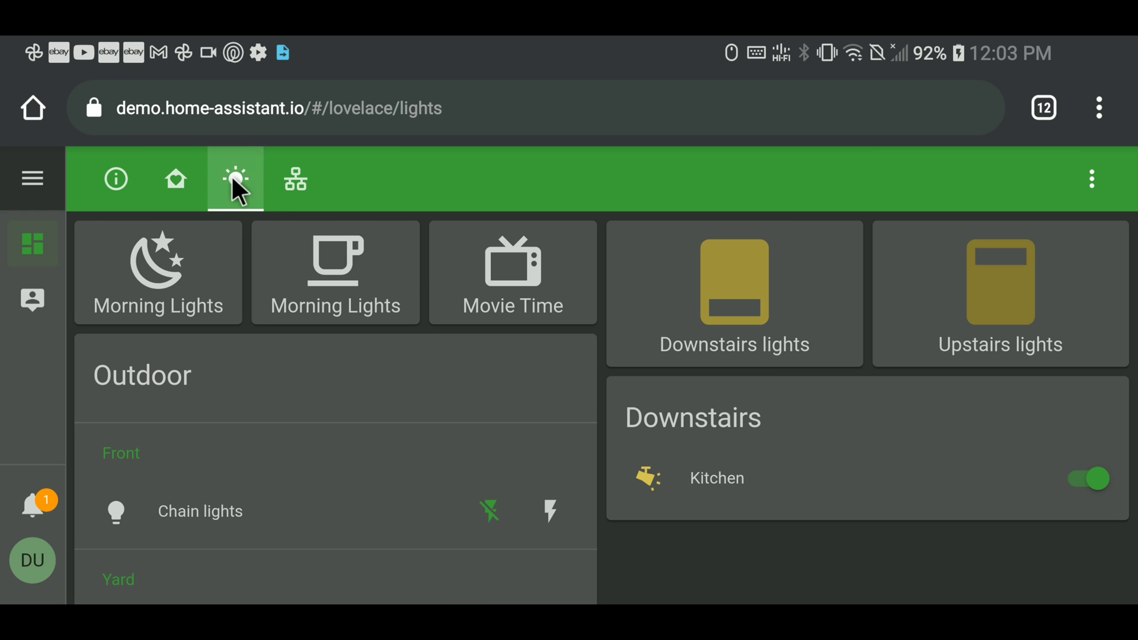
pyautogui.click(293, 179)
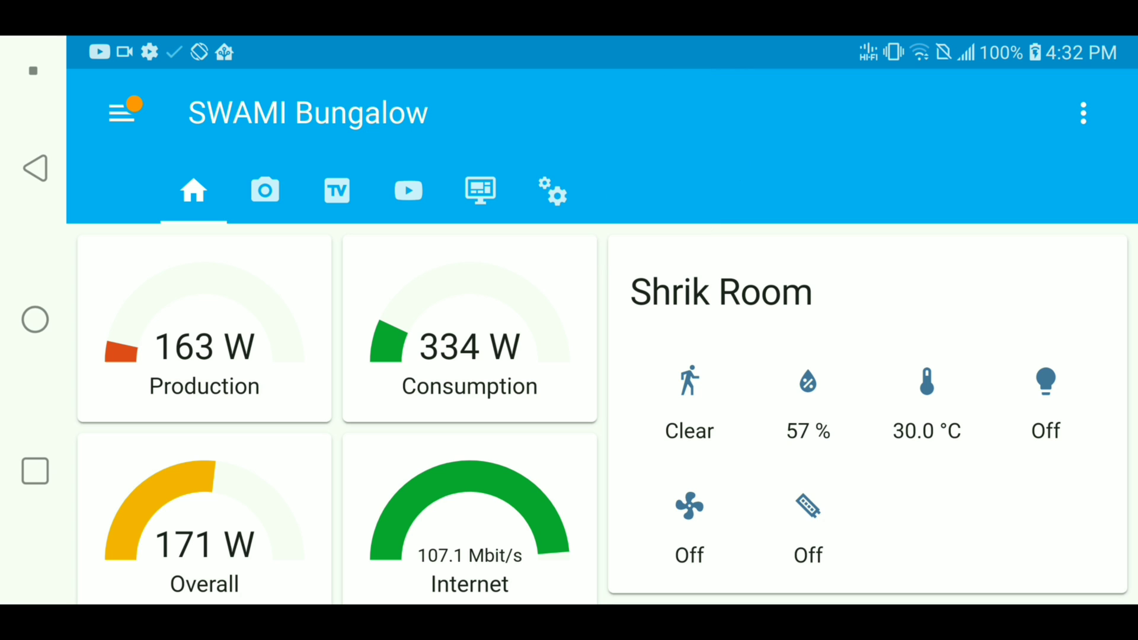
# Toggle the light in the top-right room card on the Home tab
pyautogui.scroll(-1, 601, 326)
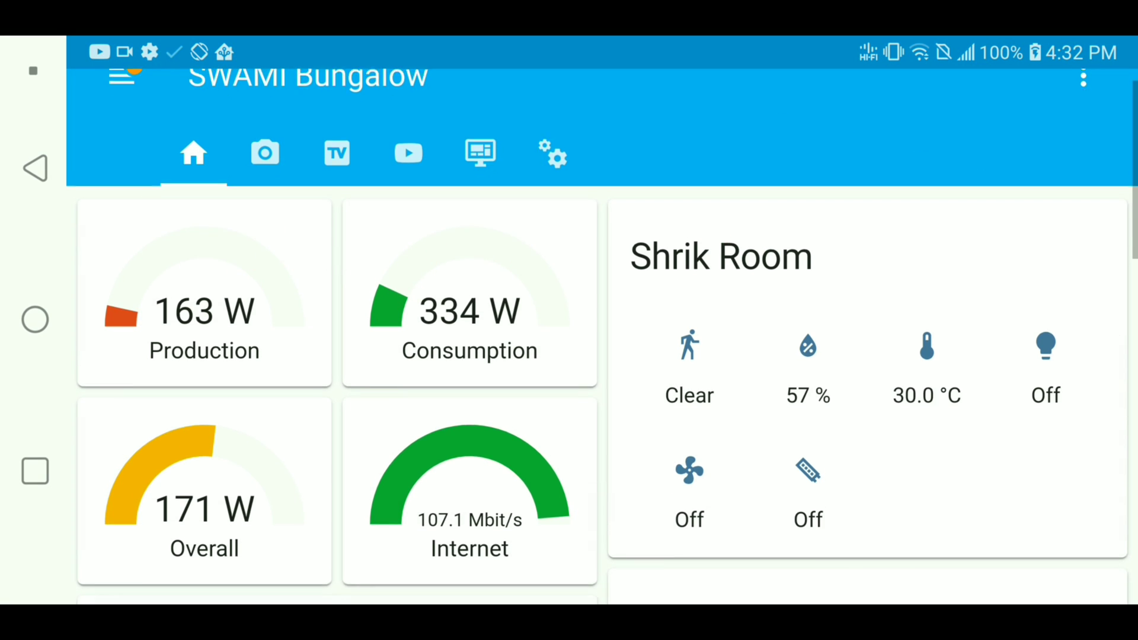
pyautogui.scroll(1, 602, 336)
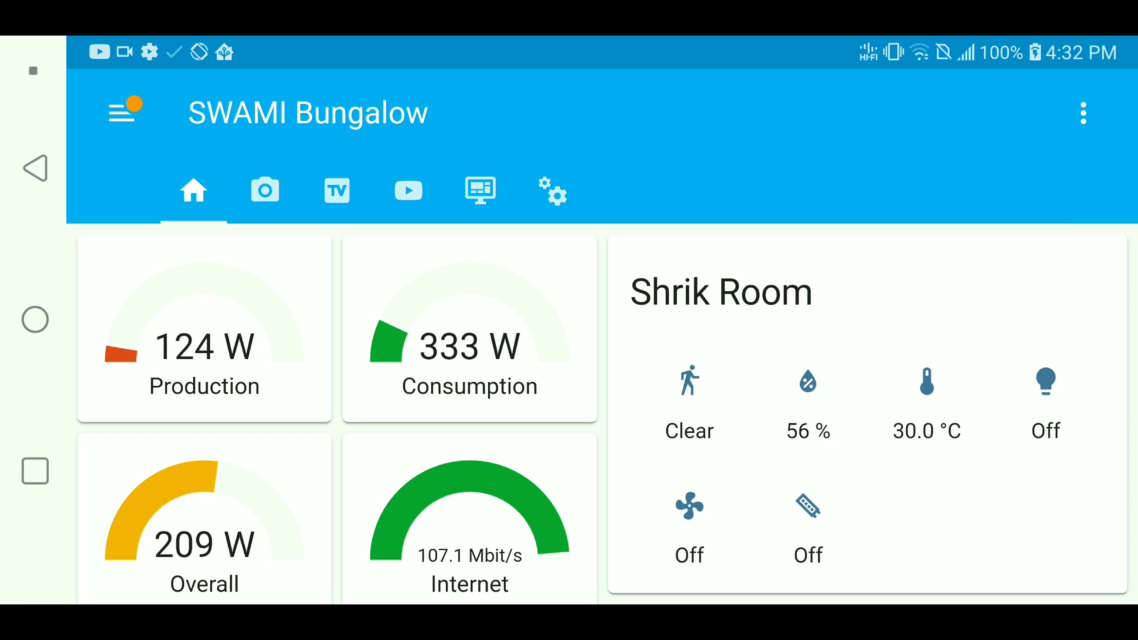
pyautogui.moveTo(927, 414); pyautogui.dragTo(928, 392)
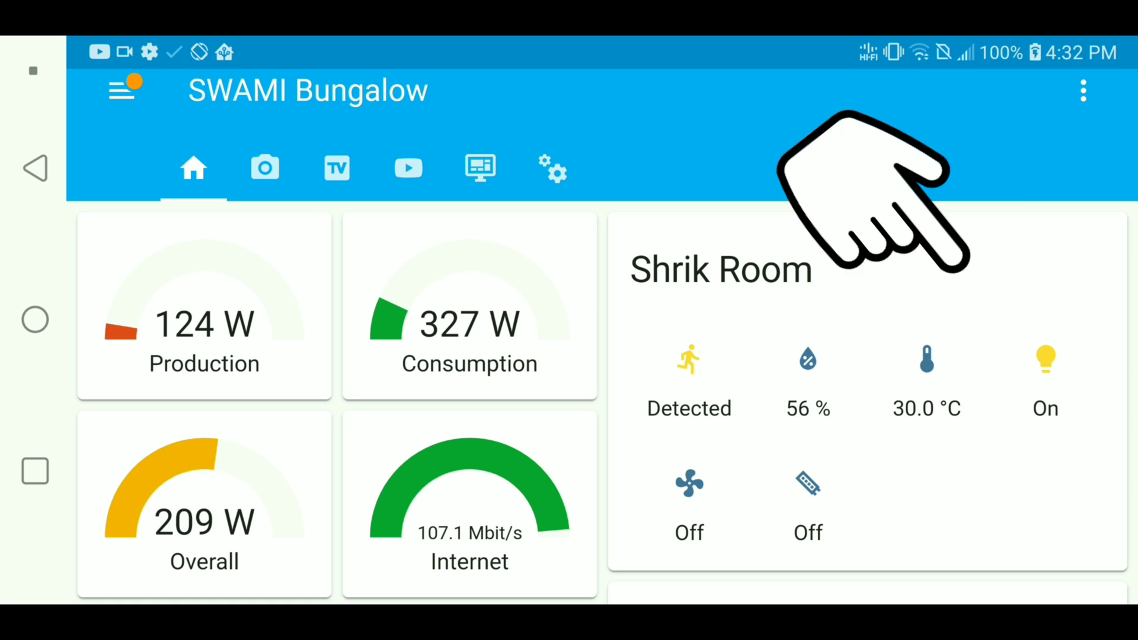
pyautogui.click(1046, 359)
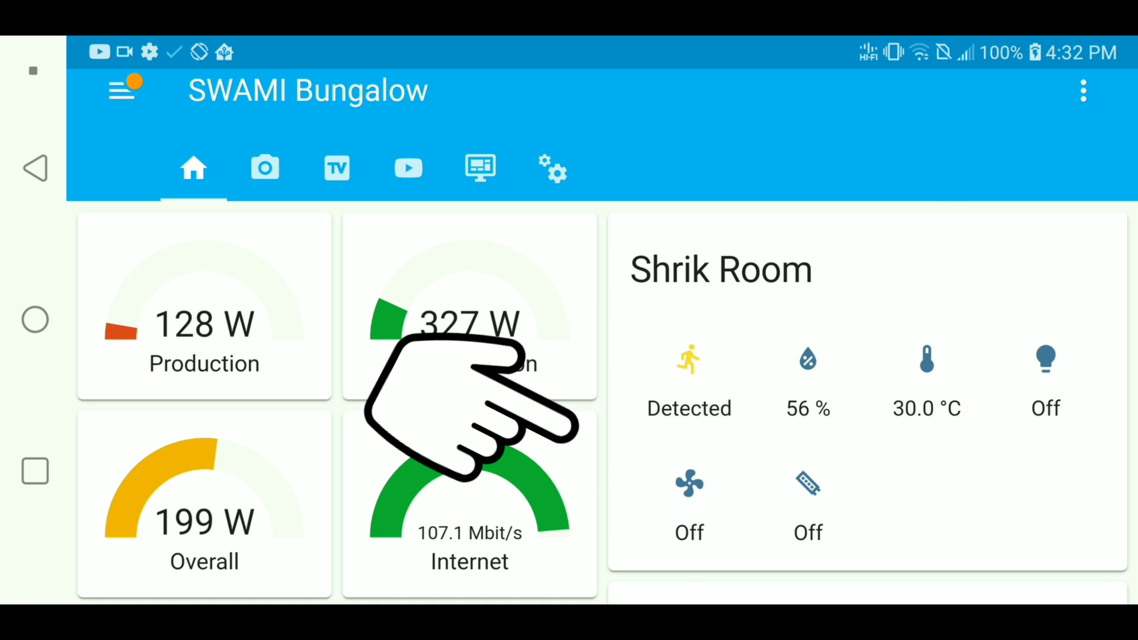
# Scroll down to the Hall Room card showing 64 % and 27.0 °C
pyautogui.scroll(-3, 469, 403)
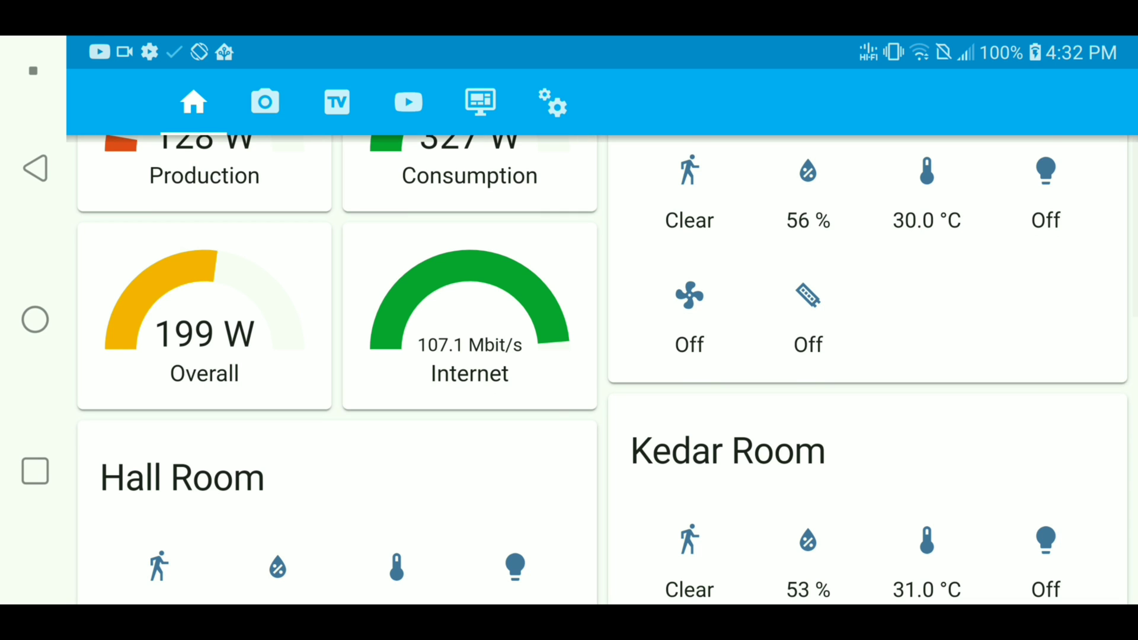
pyautogui.scroll(-3, 569, 385)
pyautogui.scroll(-2, 601, 368)
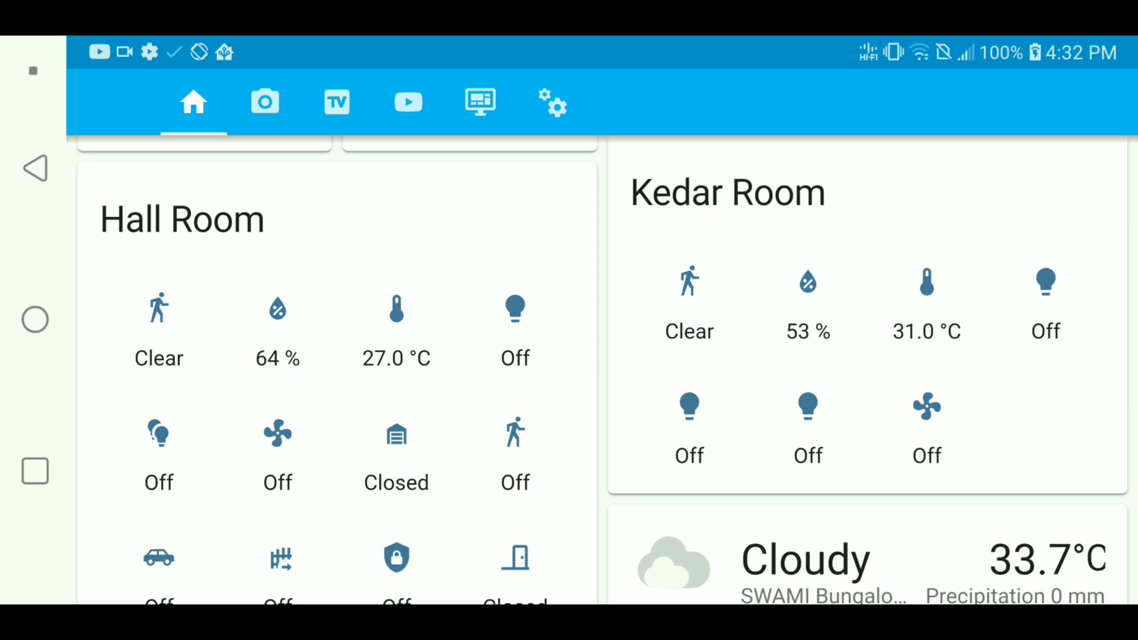
pyautogui.scroll(1, 601, 367)
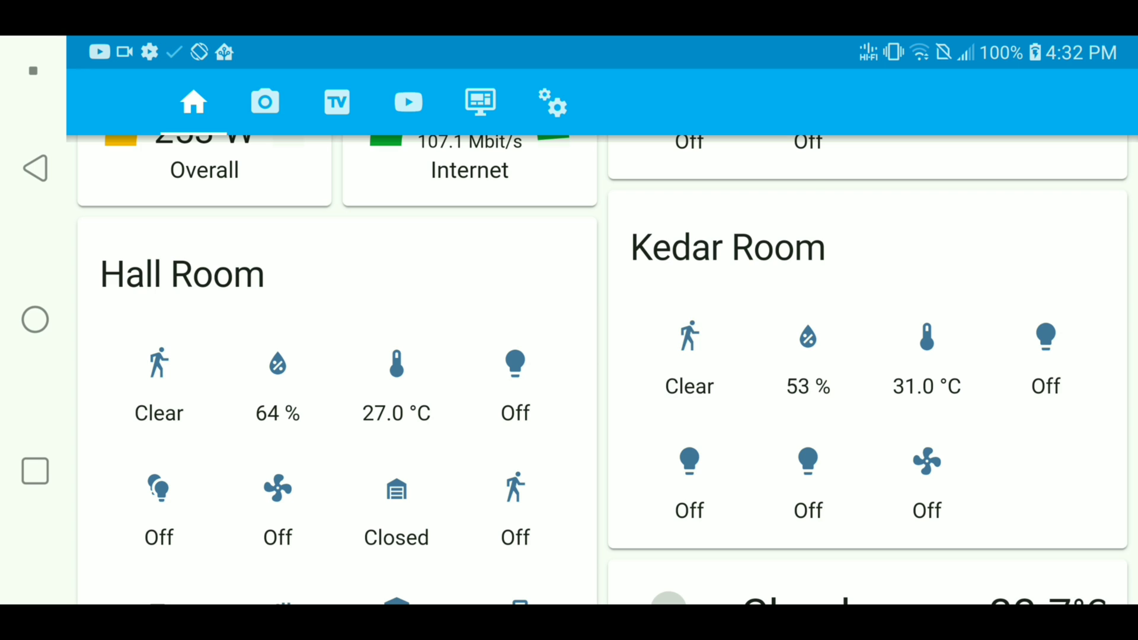
# Open the camera feeds view
pyautogui.click(265, 102)
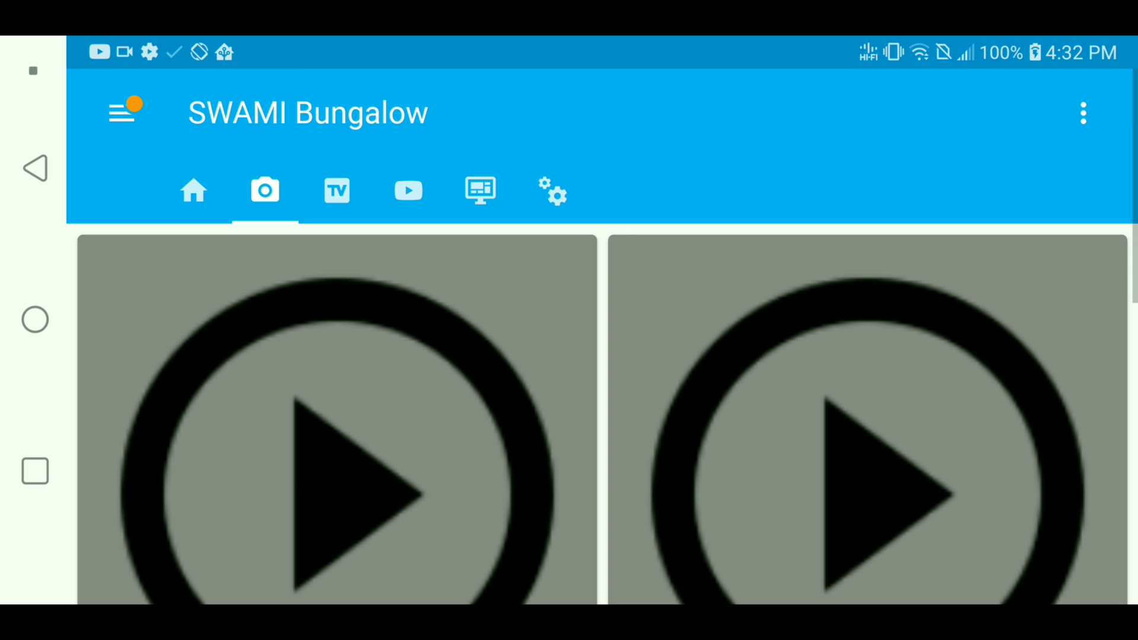
pyautogui.click(194, 190)
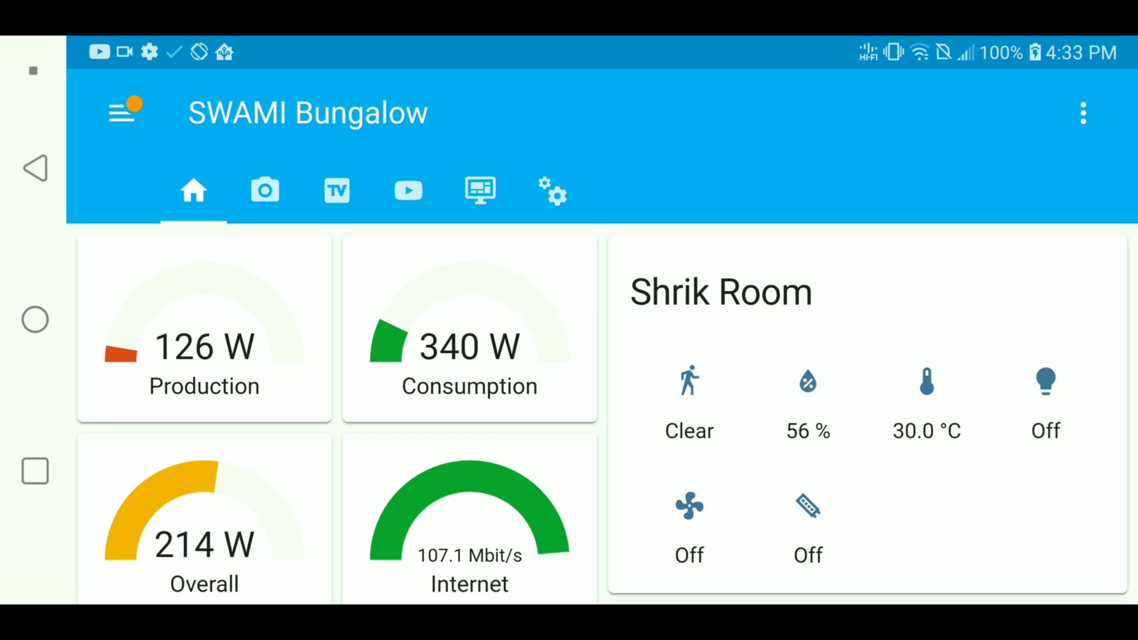
pyautogui.click(265, 190)
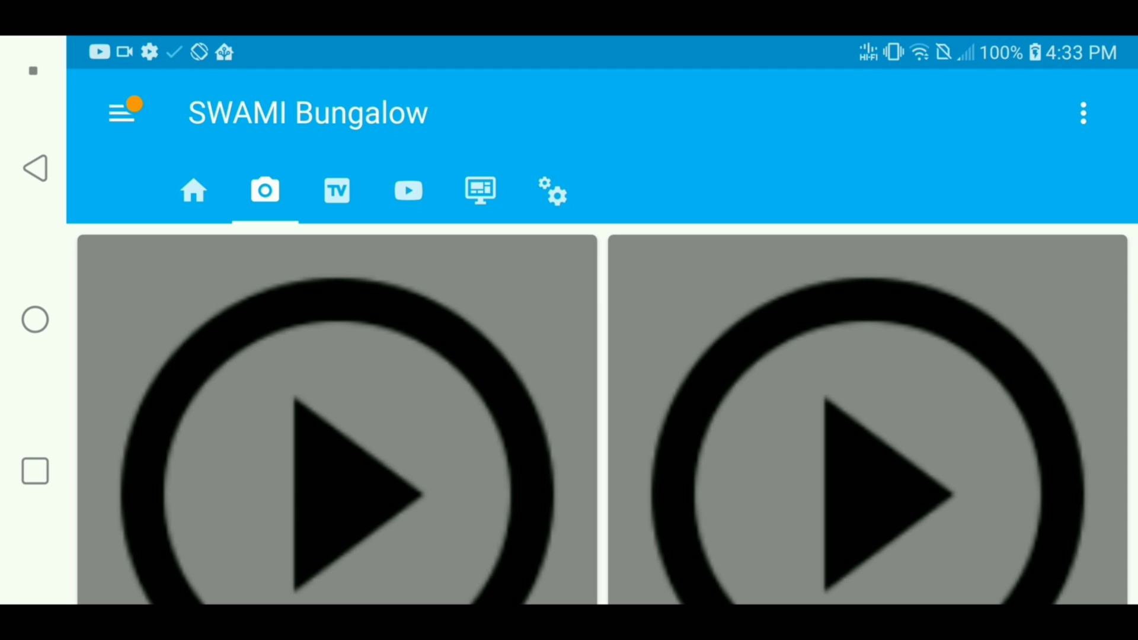
# Browse the TV and Google Home media views and edit the announcement text field
pyautogui.click(337, 191)
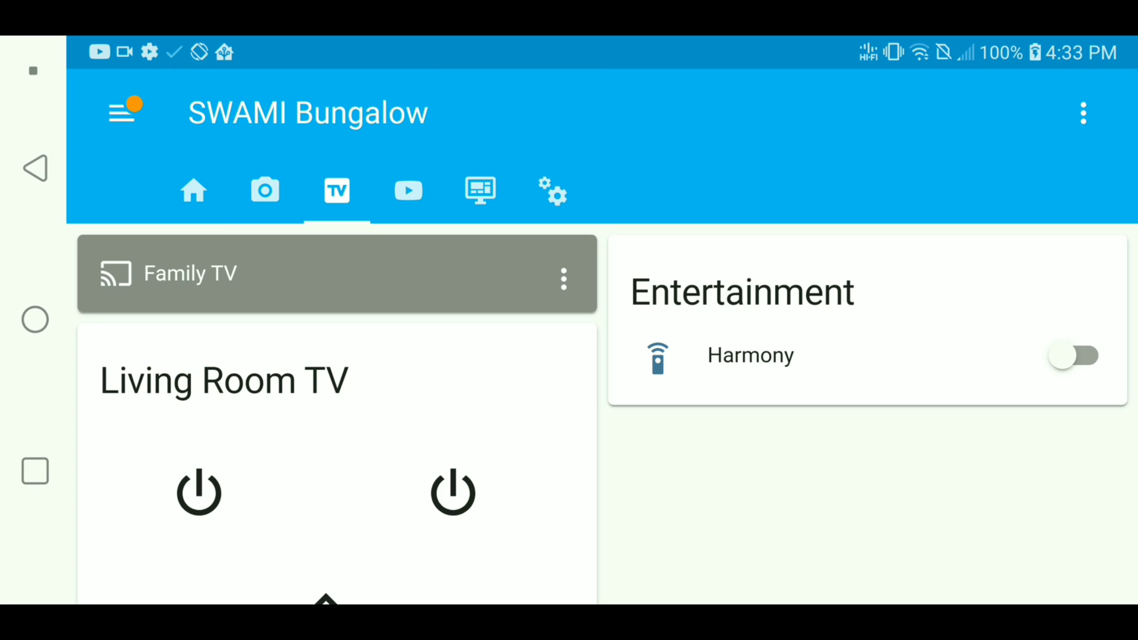
pyautogui.click(409, 190)
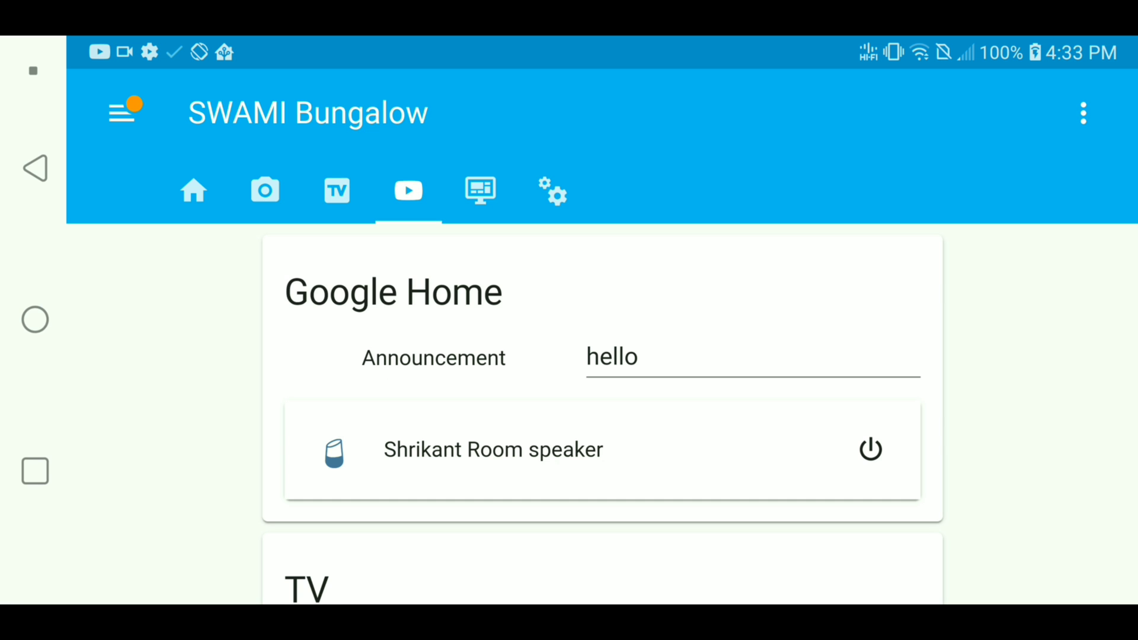
pyautogui.scroll(-2, 602, 356)
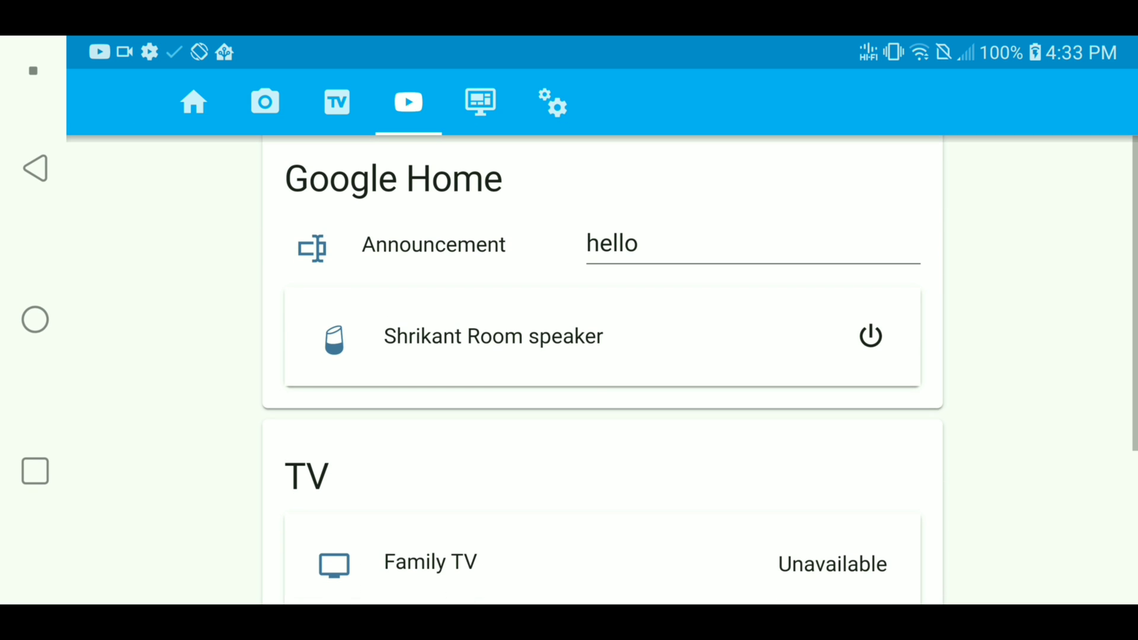
pyautogui.click(639, 245)
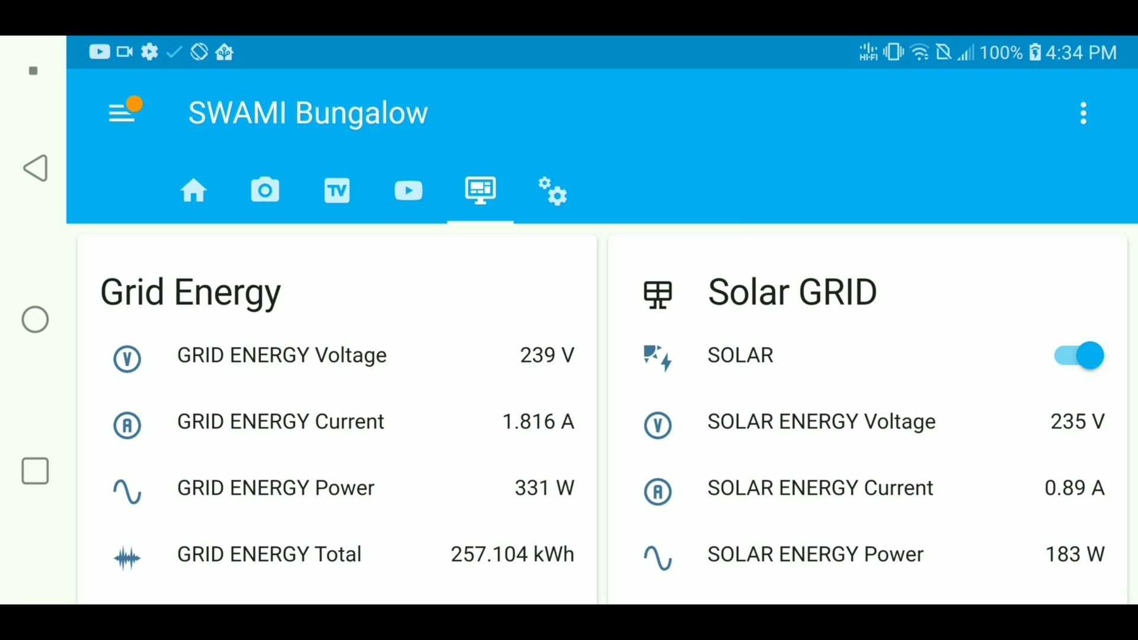
# Scroll through the Grid Energy and Solar GRID cards to the cost and earnings rows
pyautogui.scroll(-3, 602, 415)
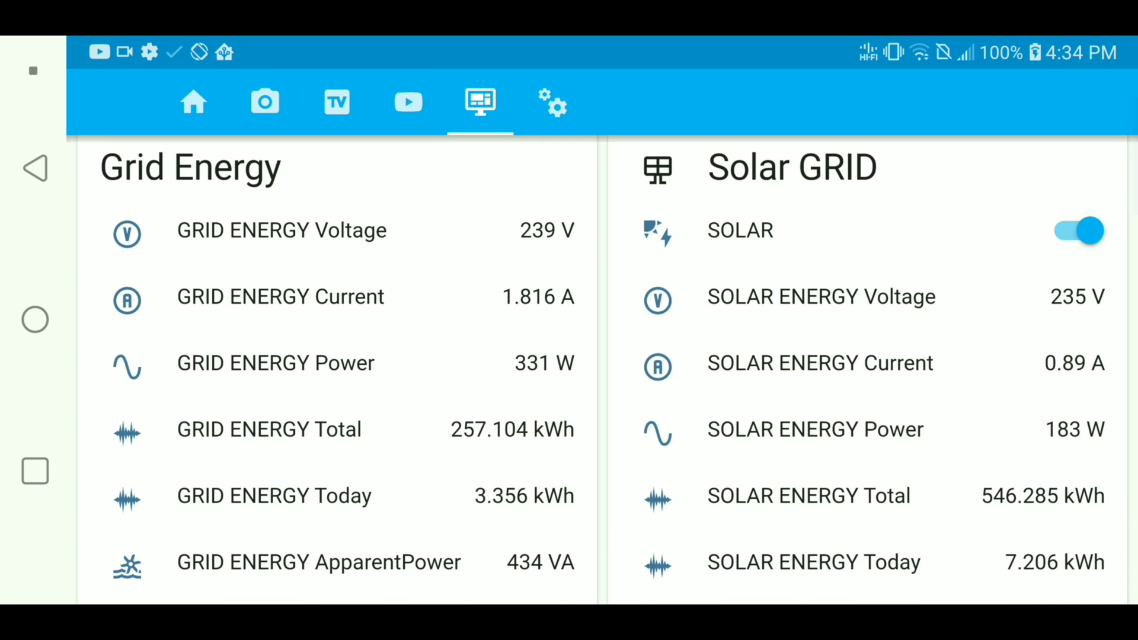
pyautogui.scroll(-2, 602, 368)
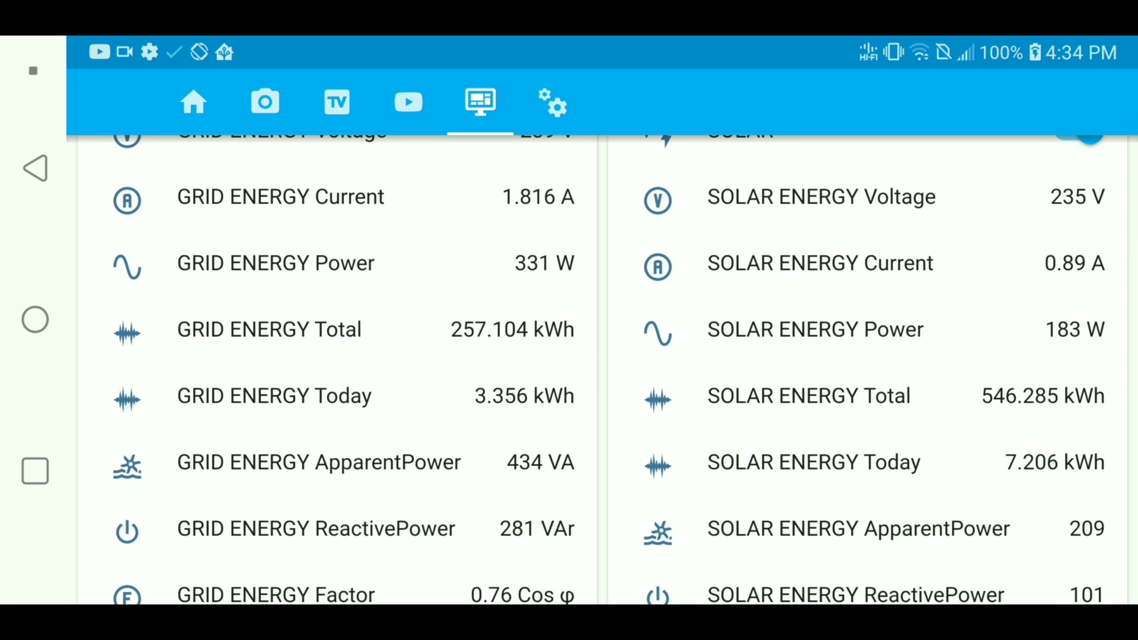
pyautogui.scroll(-1, 601, 368)
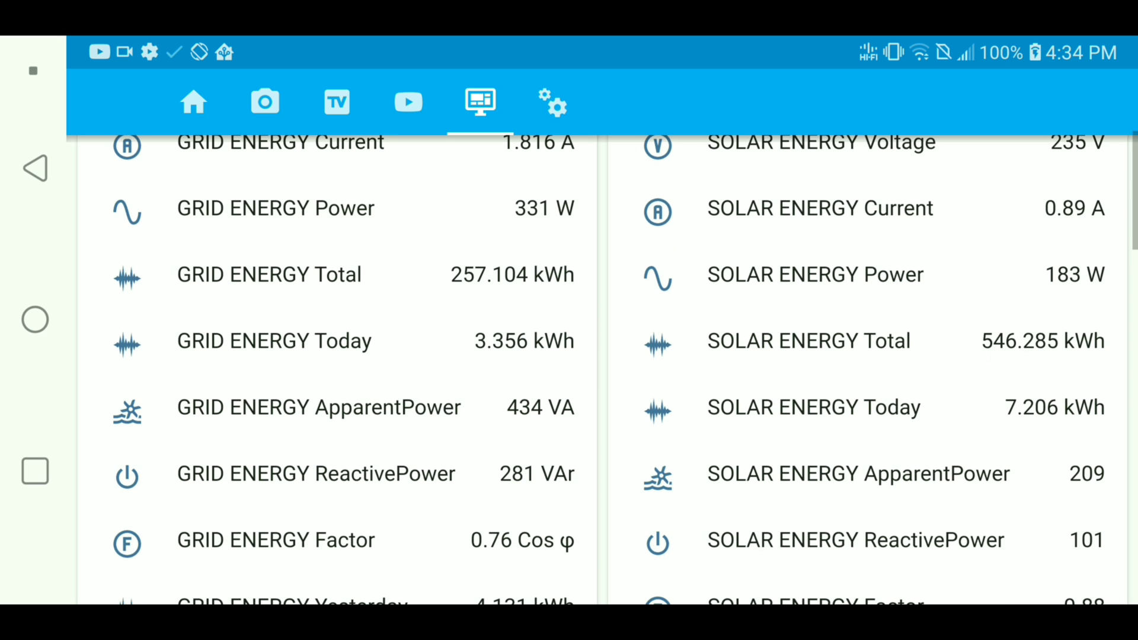
pyautogui.scroll(-2, 601, 368)
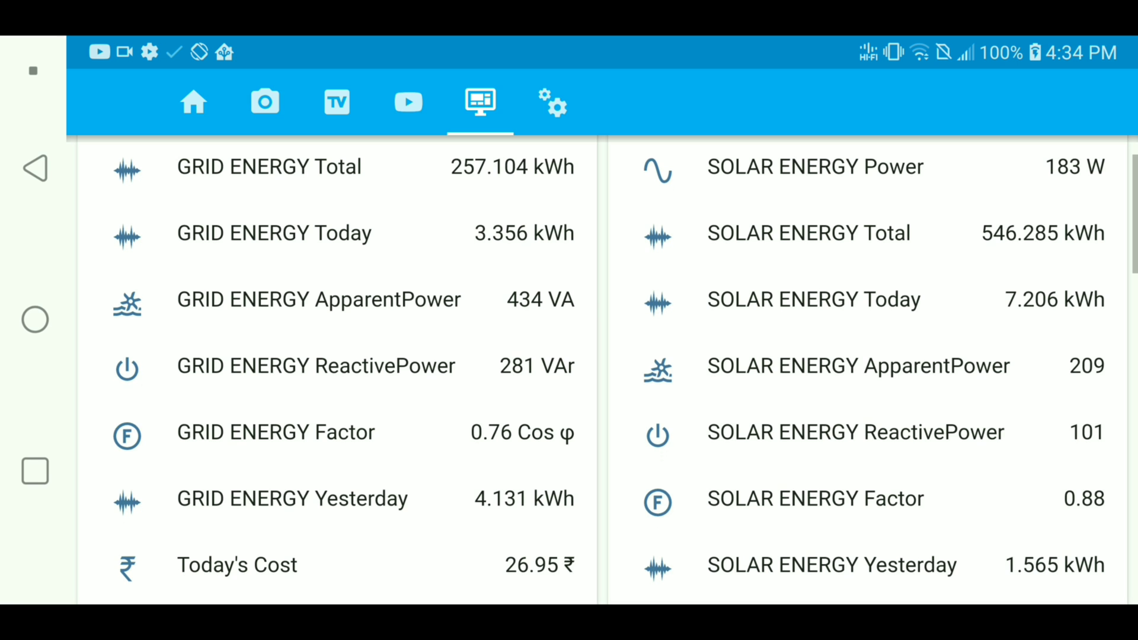
pyautogui.scroll(1, 602, 367)
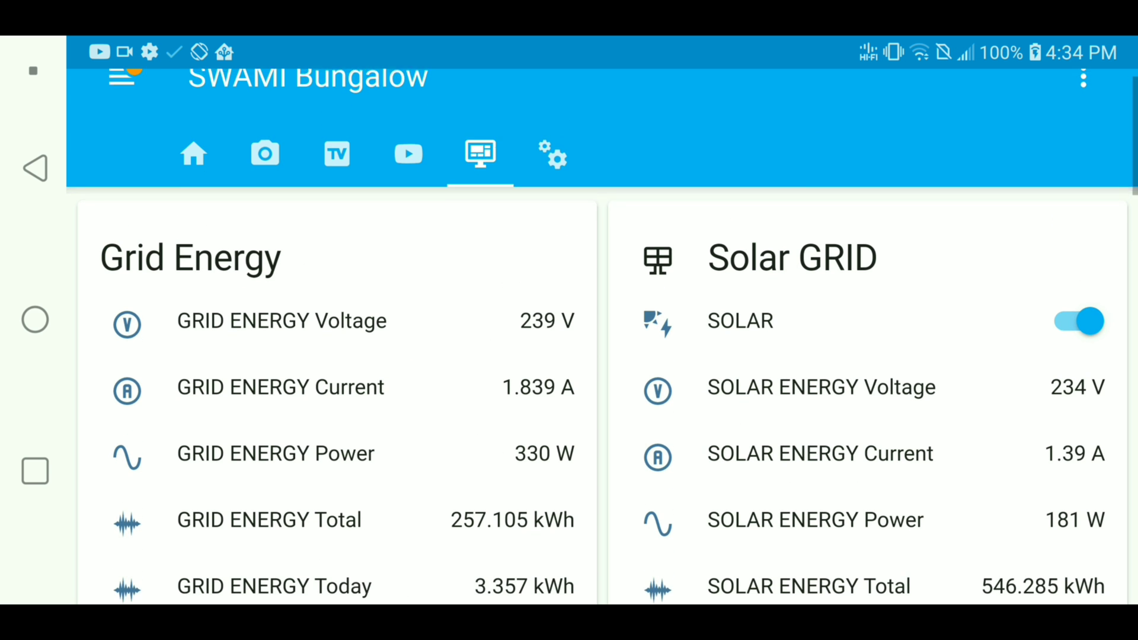
pyautogui.scroll(-3, 601, 356)
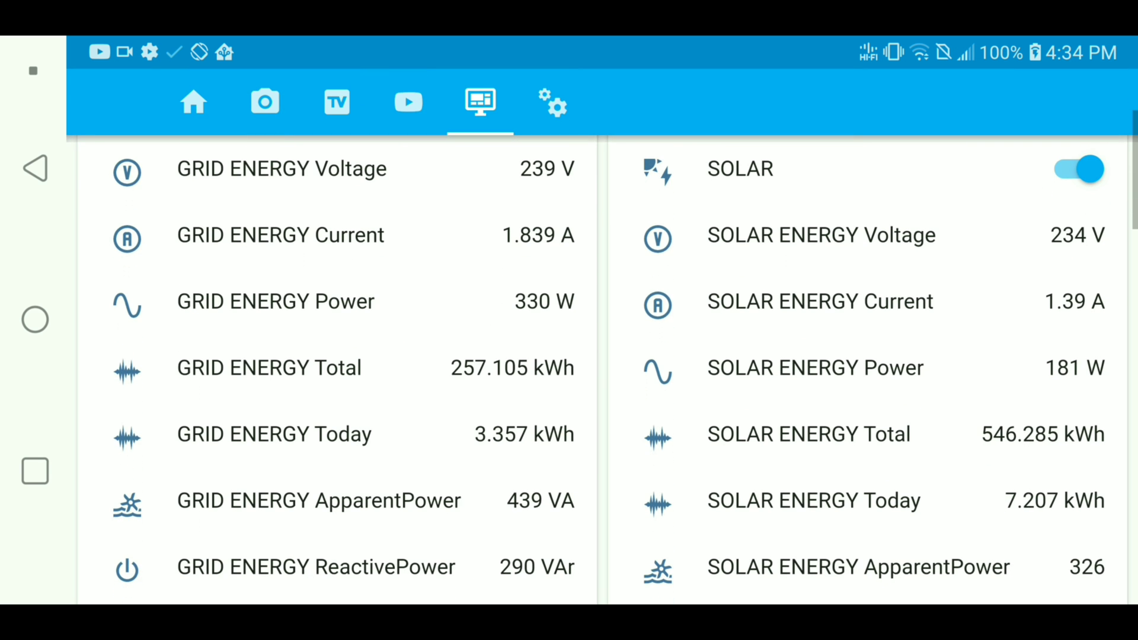
pyautogui.scroll(-5, 601, 356)
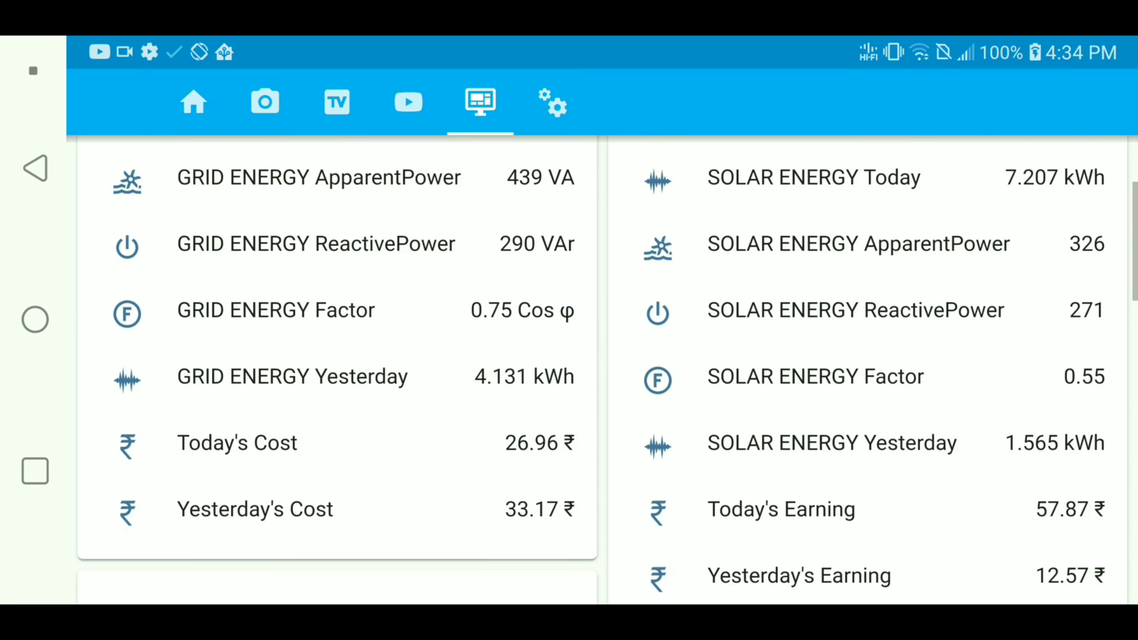
pyautogui.scroll(8, 602, 356)
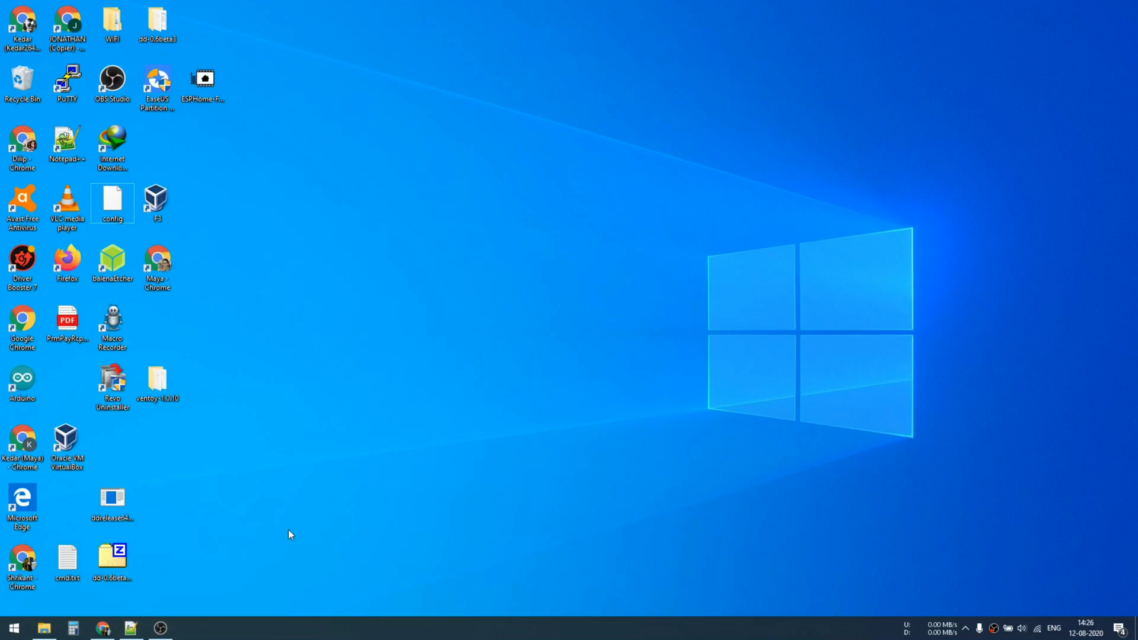
# Bring back the home-assistant.io page and scroll through it, returning to the top
pyautogui.click(103, 628)
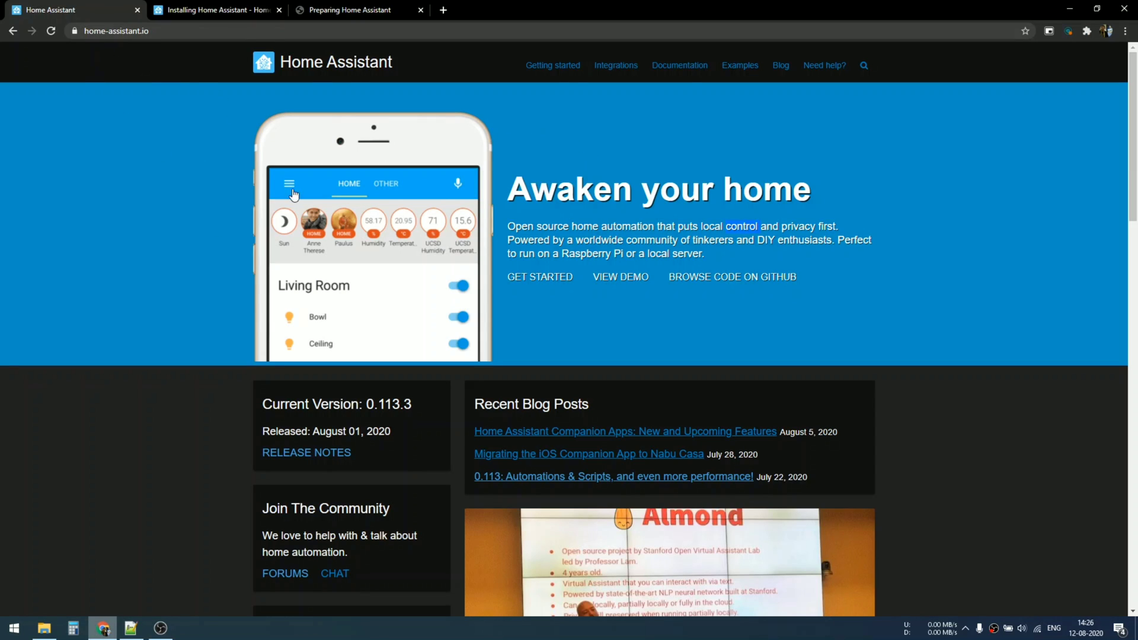
pyautogui.scroll(-9, 679, 216)
pyautogui.scroll(9, 681, 223)
# Open the Install Home Assistant guide and highlight its title and Suggested Hardware headings
pyautogui.click(539, 282)
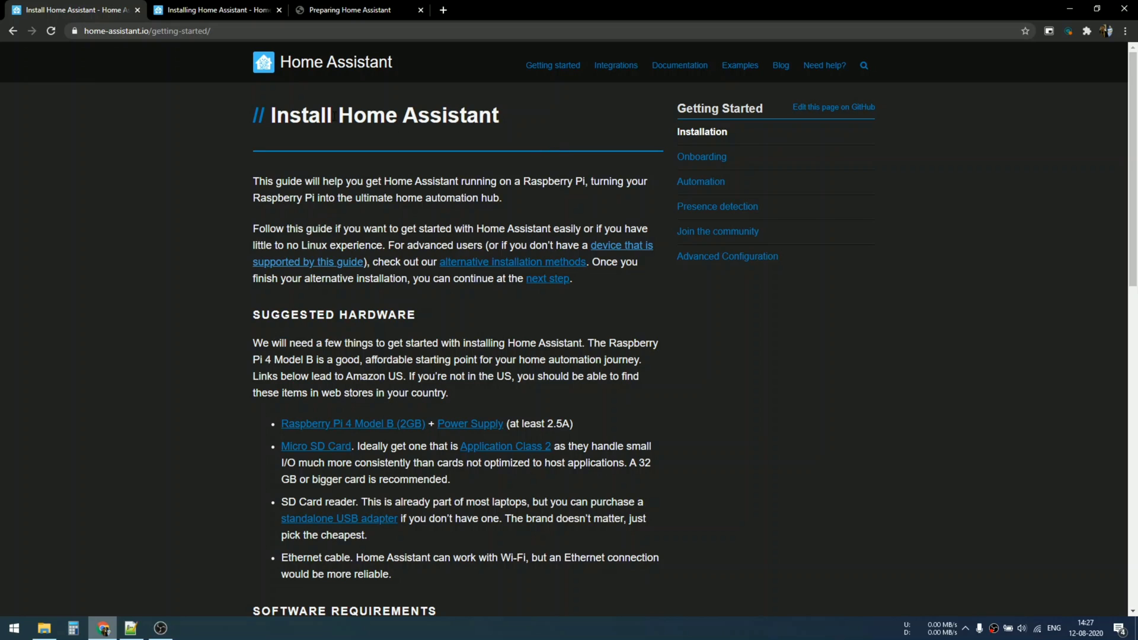
pyautogui.moveTo(271, 120); pyautogui.dragTo(505, 120)
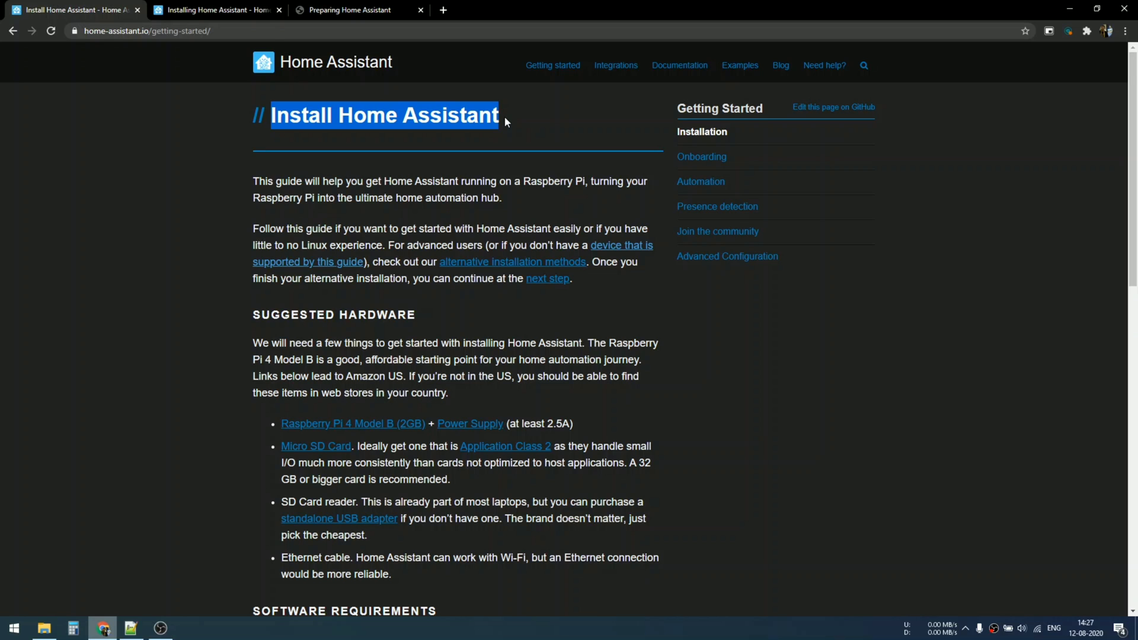
pyautogui.scroll(-2, 407, 325)
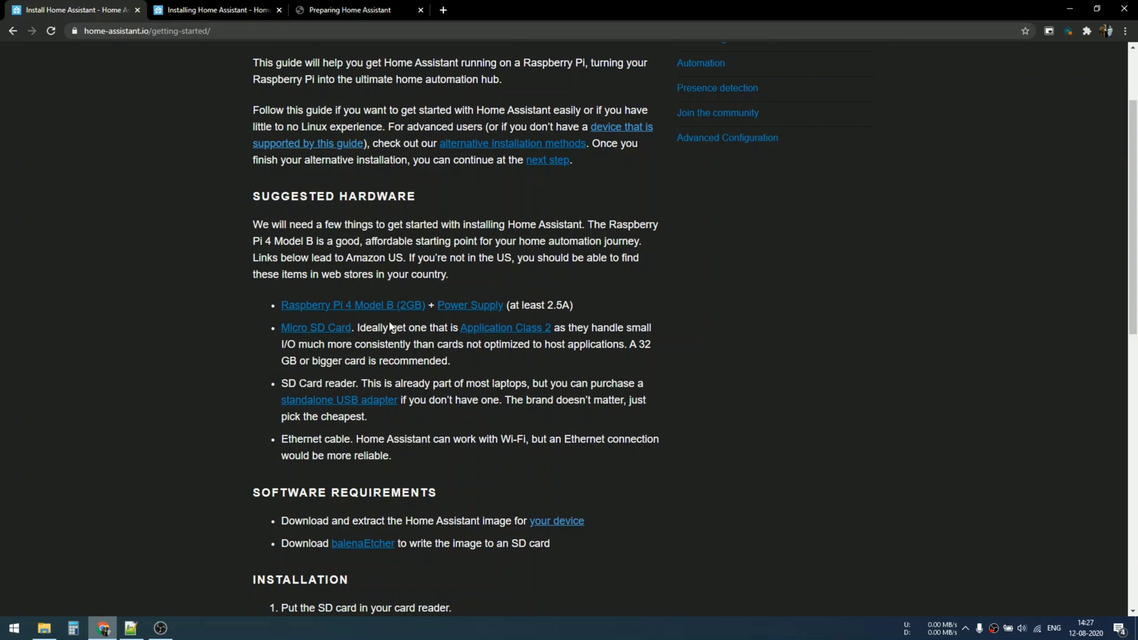
pyautogui.scroll(-1, 321, 252)
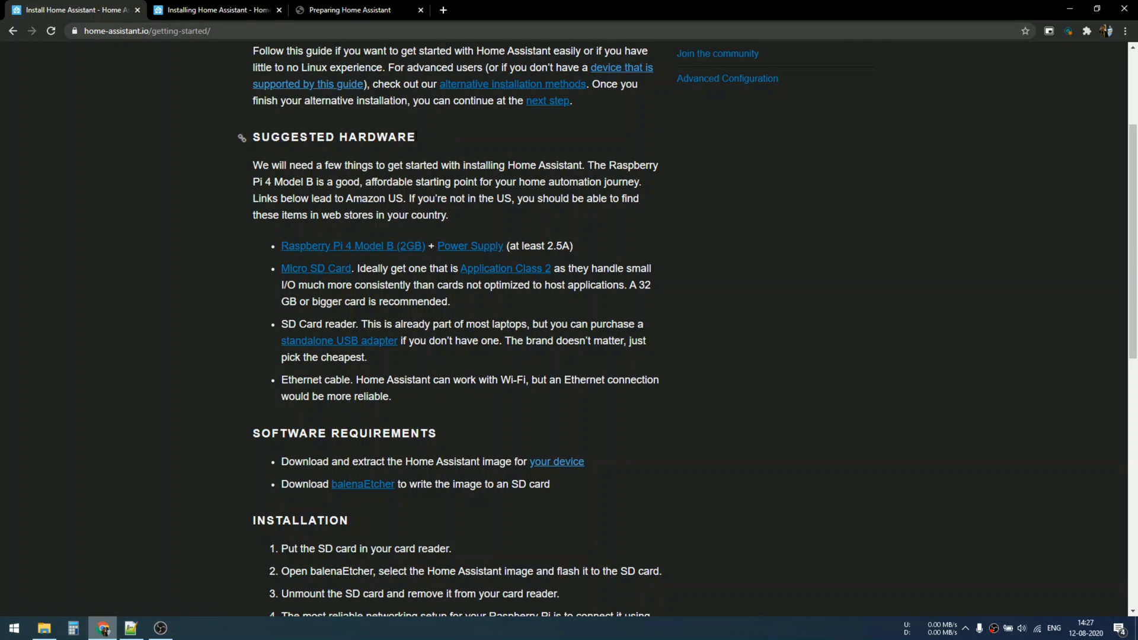
pyautogui.moveTo(413, 137); pyautogui.dragTo(244, 144)
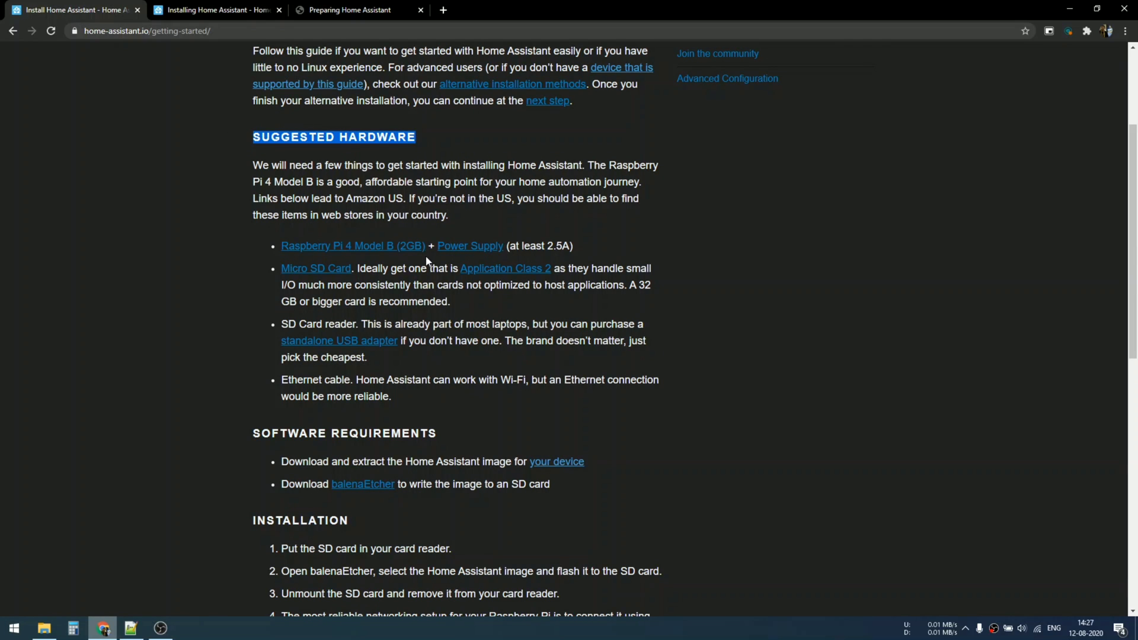
pyautogui.scroll(-1, 426, 261)
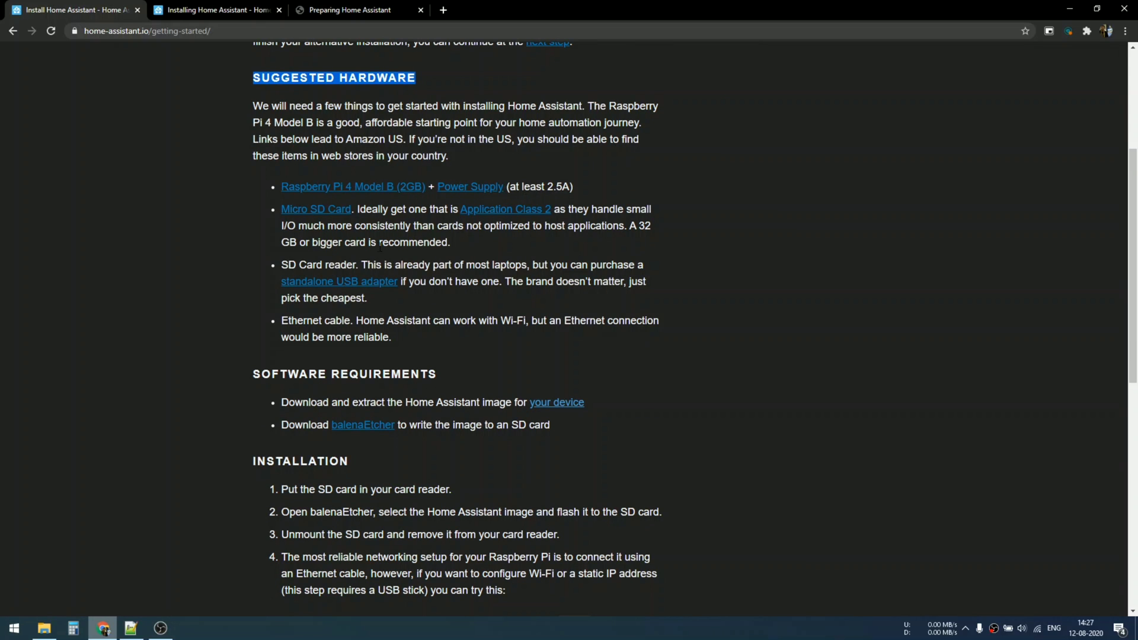
pyautogui.scroll(-1, 380, 248)
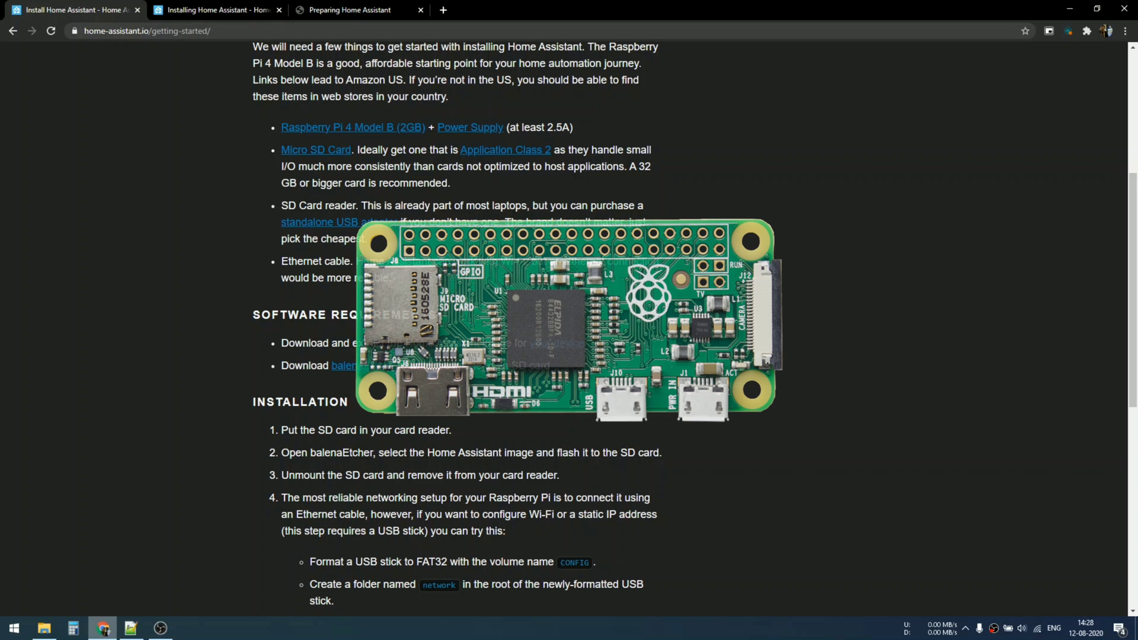
# Read through the rest of the guide and bring up the 'your device' link's context menu
pyautogui.scroll(-1, 475, 269)
pyautogui.scroll(-1, 378, 219)
pyautogui.scroll(2, 378, 219)
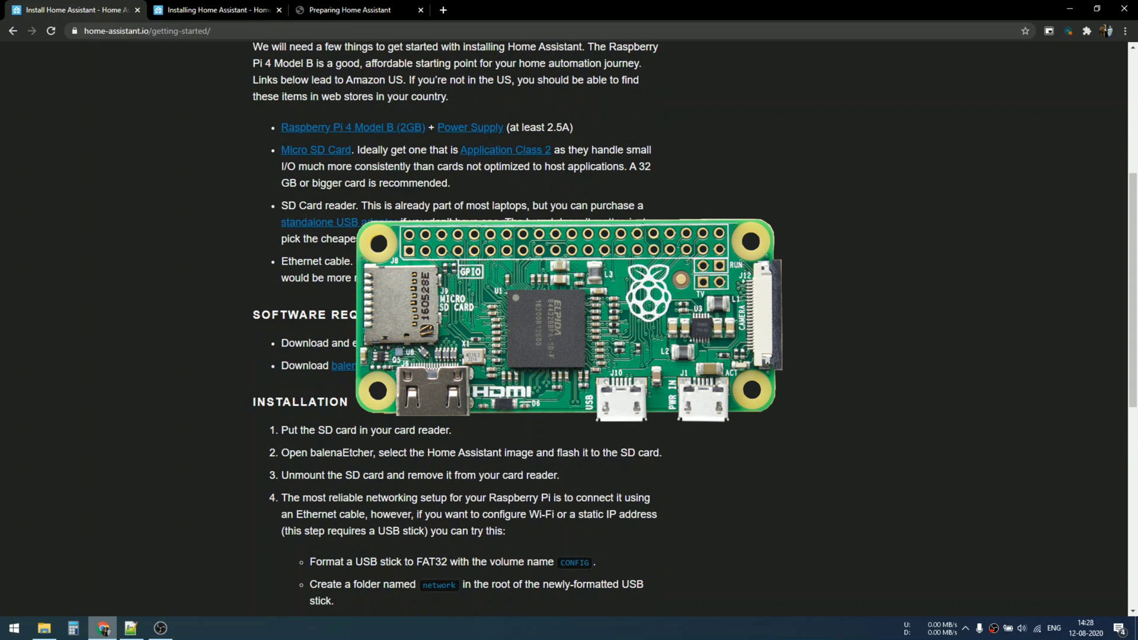
pyautogui.scroll(-2, 391, 163)
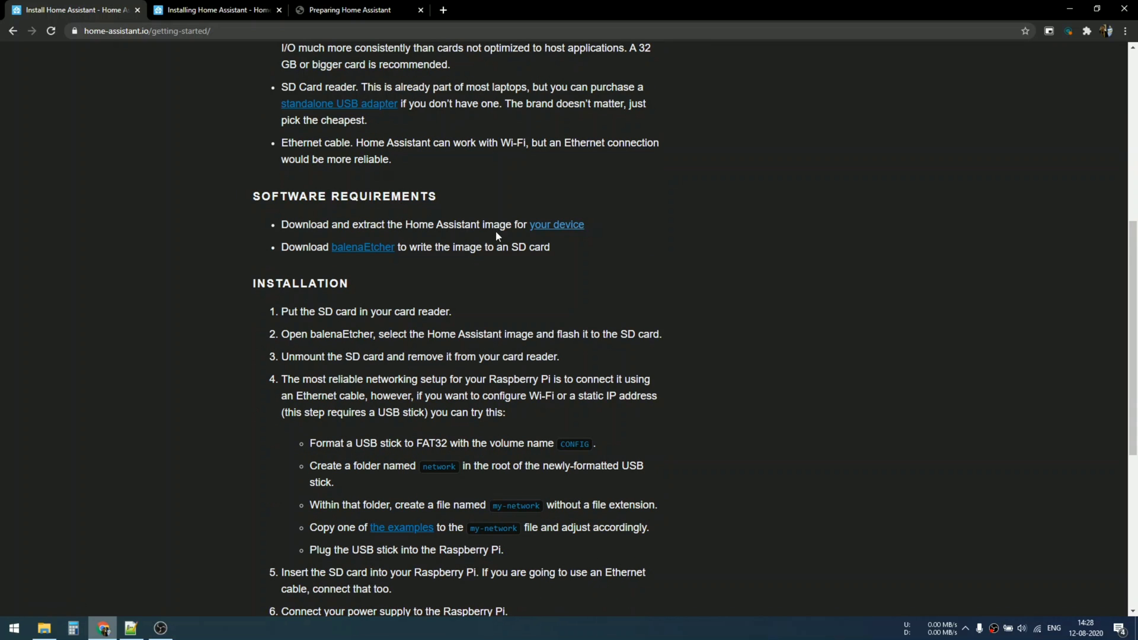
pyautogui.scroll(-2, 387, 237)
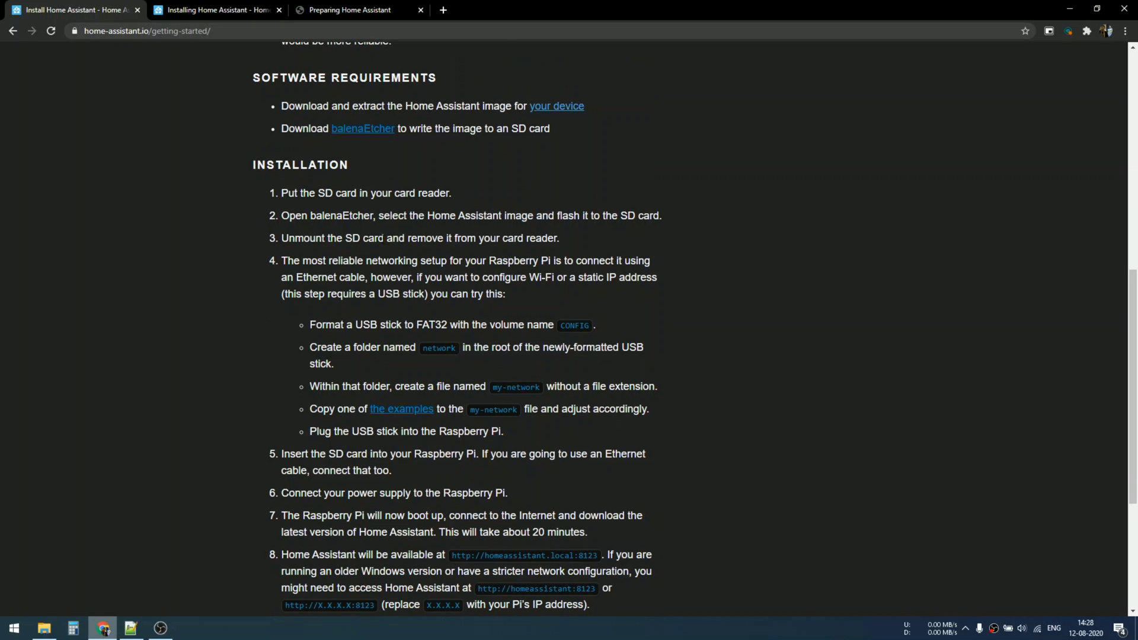
pyautogui.scroll(-3, 339, 213)
pyautogui.scroll(2, 399, 246)
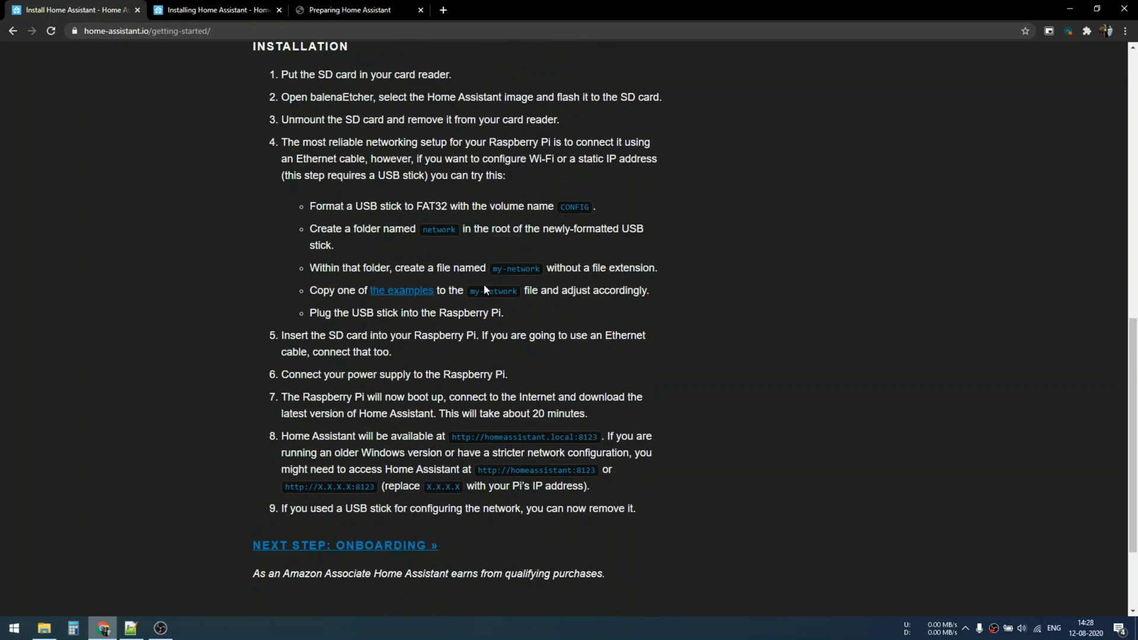
pyautogui.scroll(3, 485, 289)
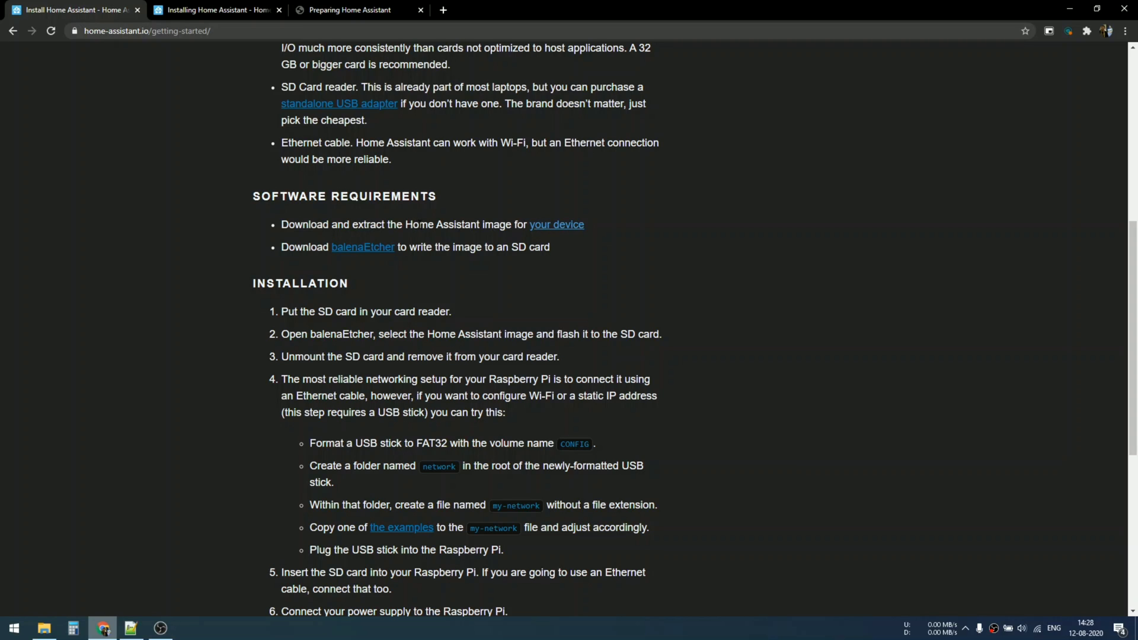
pyautogui.rightClick(547, 231)
pyautogui.click(593, 232)
pyautogui.click(226, 10)
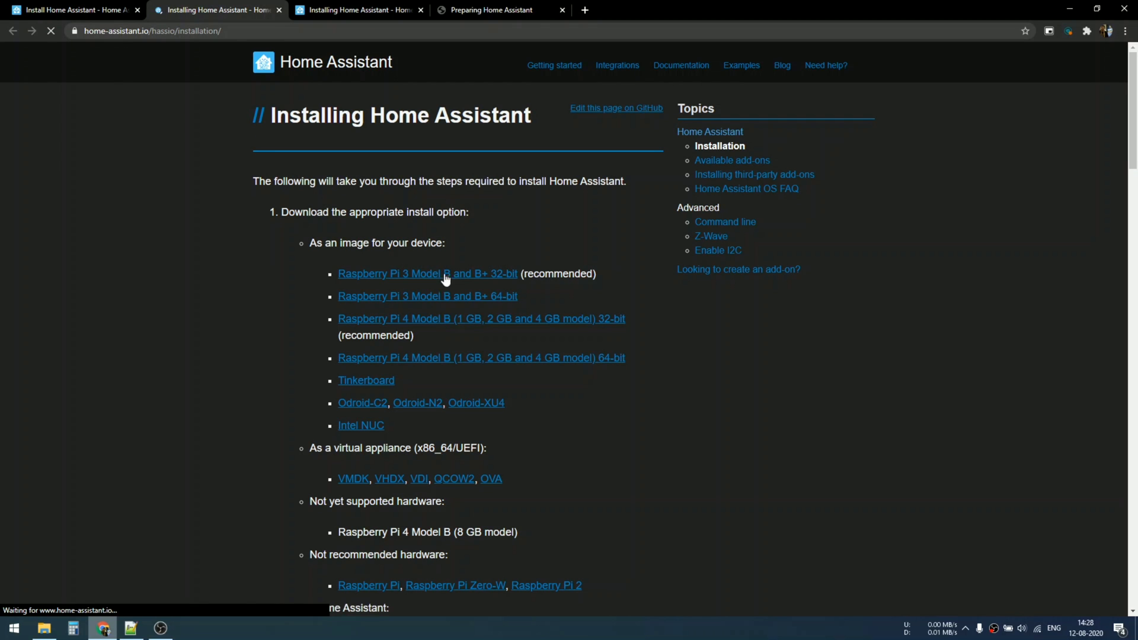
pyautogui.scroll(-2, 487, 298)
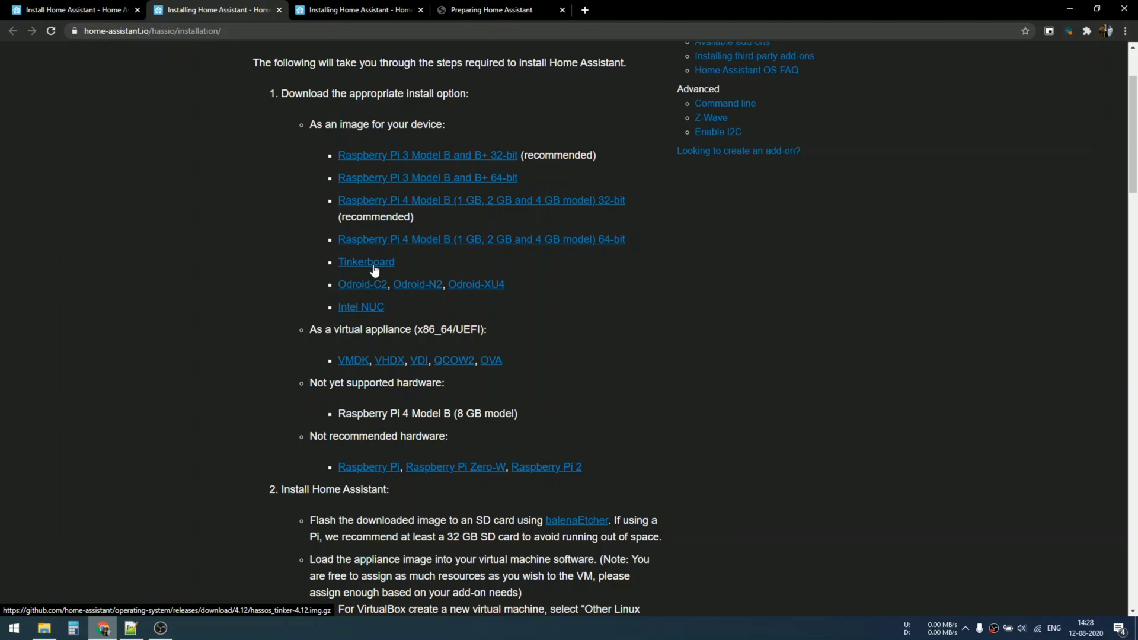
pyautogui.scroll(-1, 376, 268)
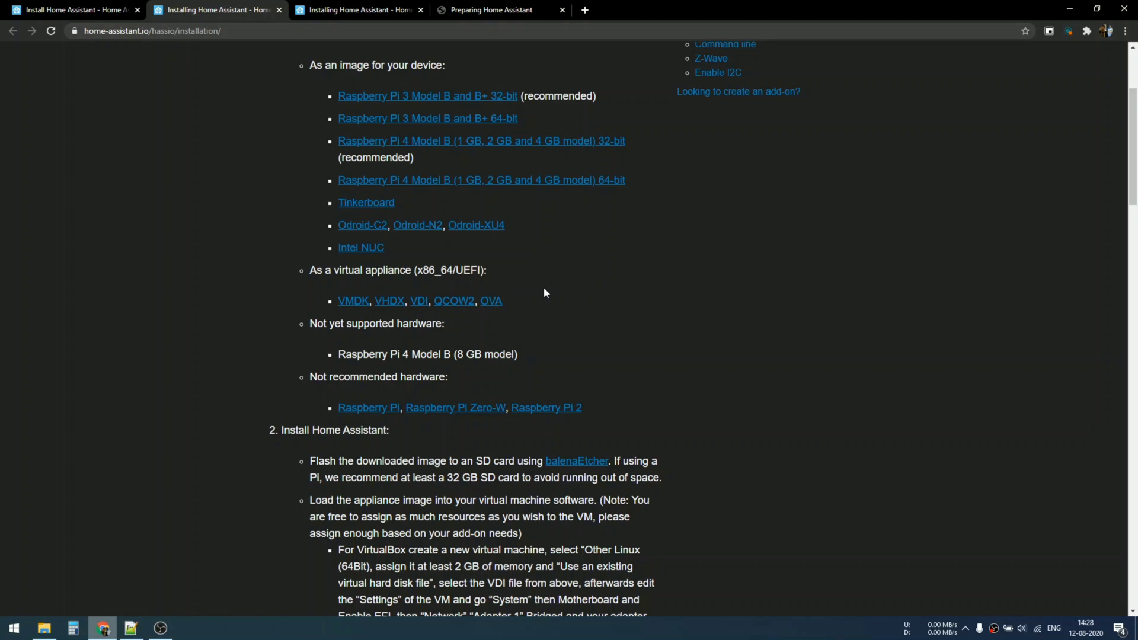
pyautogui.scroll(-1, 484, 314)
pyautogui.scroll(-1, 478, 331)
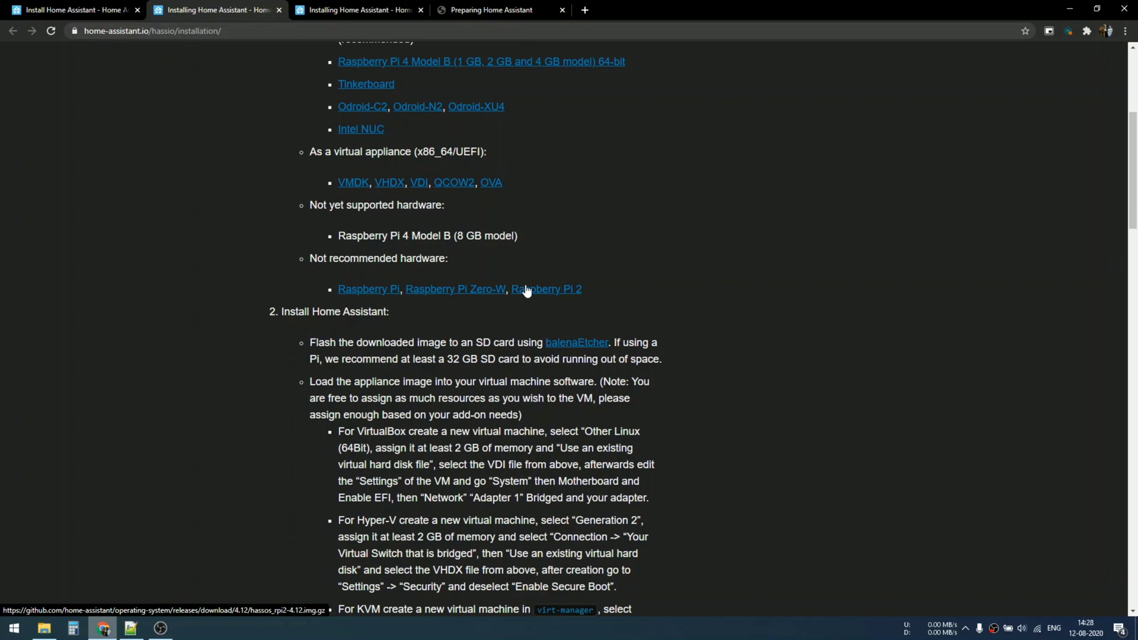
# Download the Raspberry Pi Zero-W image hassos_rpi0-w-4.12.img.gz and the balenaEtcher Windows installer
pyautogui.click(457, 291)
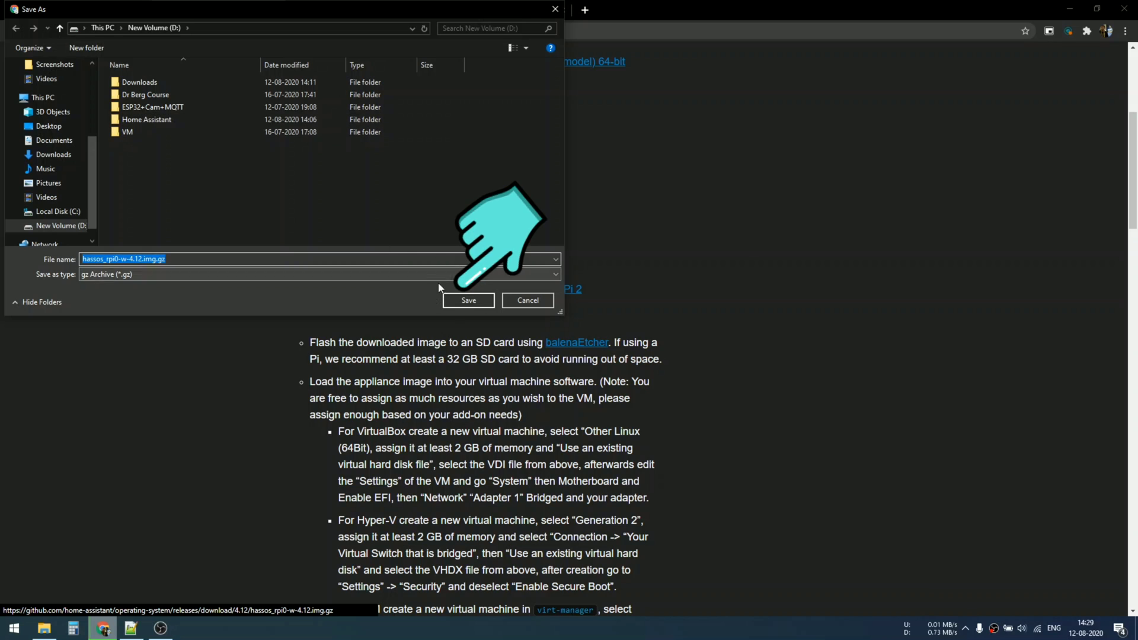
pyautogui.click(466, 300)
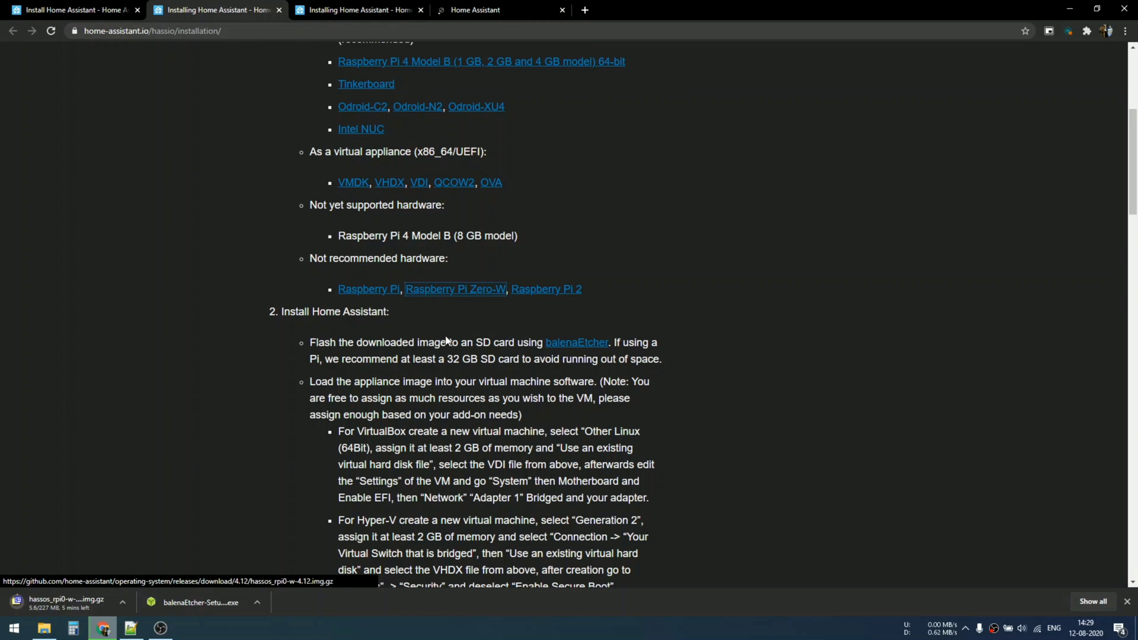
pyautogui.click(564, 349)
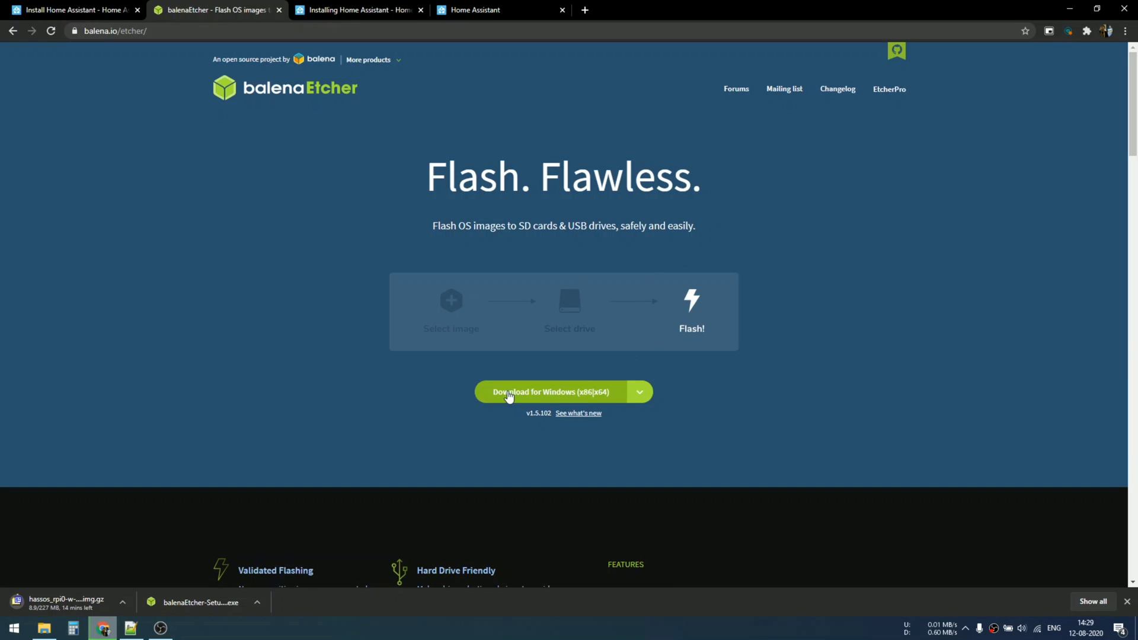
pyautogui.click(597, 397)
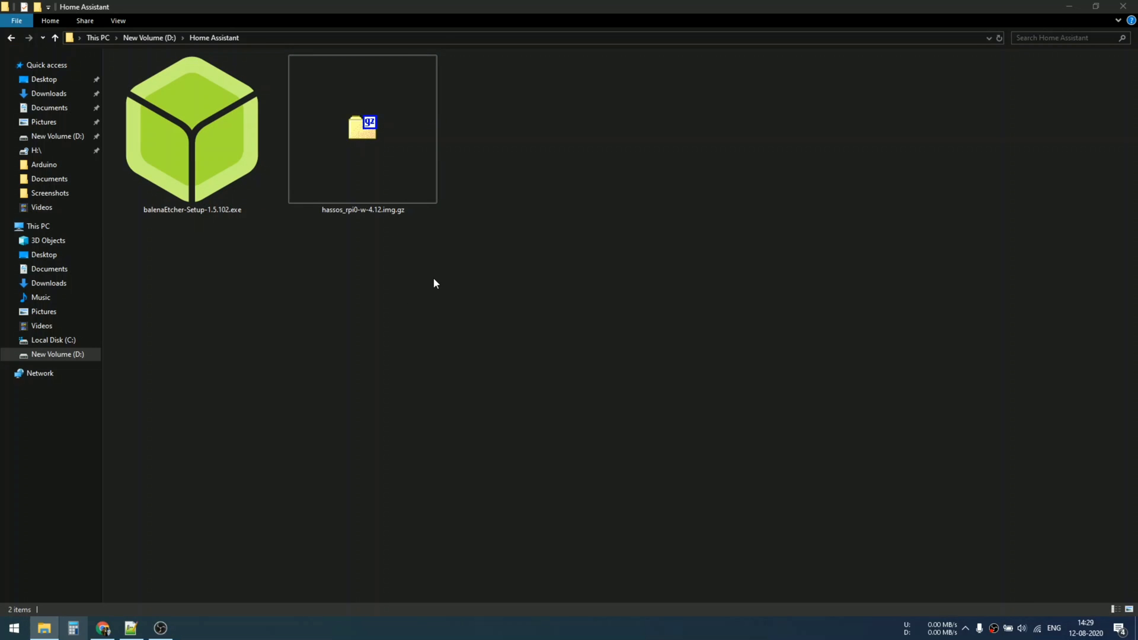
# Install balenaEtcher-Setup-1.5.102.exe, accepting the licence, and launch balenaEtcher
pyautogui.doubleClick(193, 162)
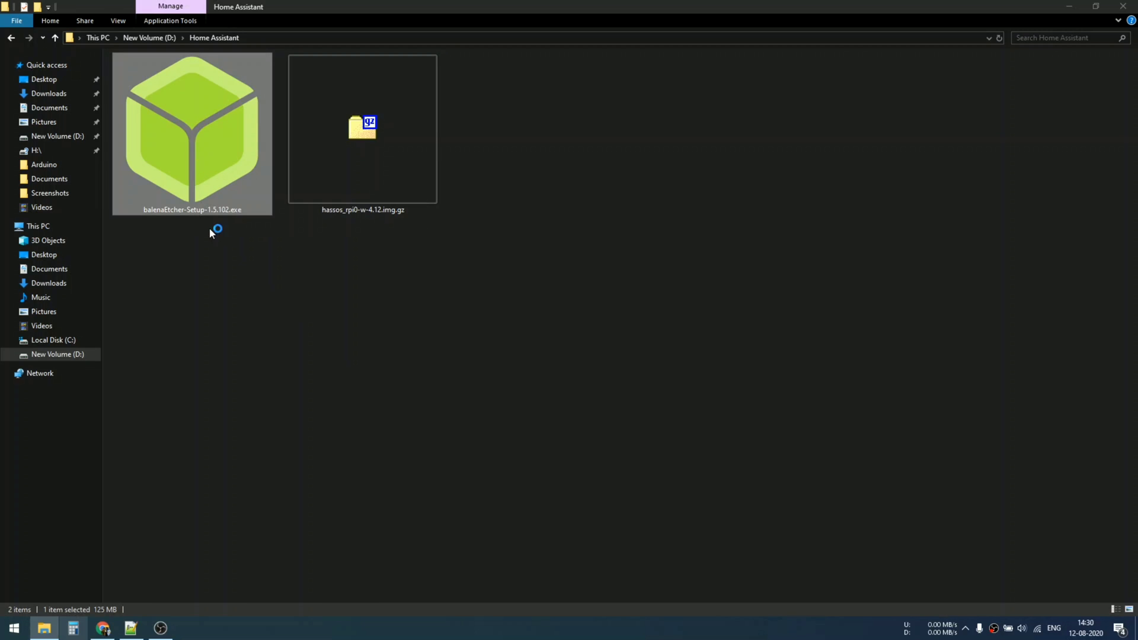
pyautogui.click(635, 409)
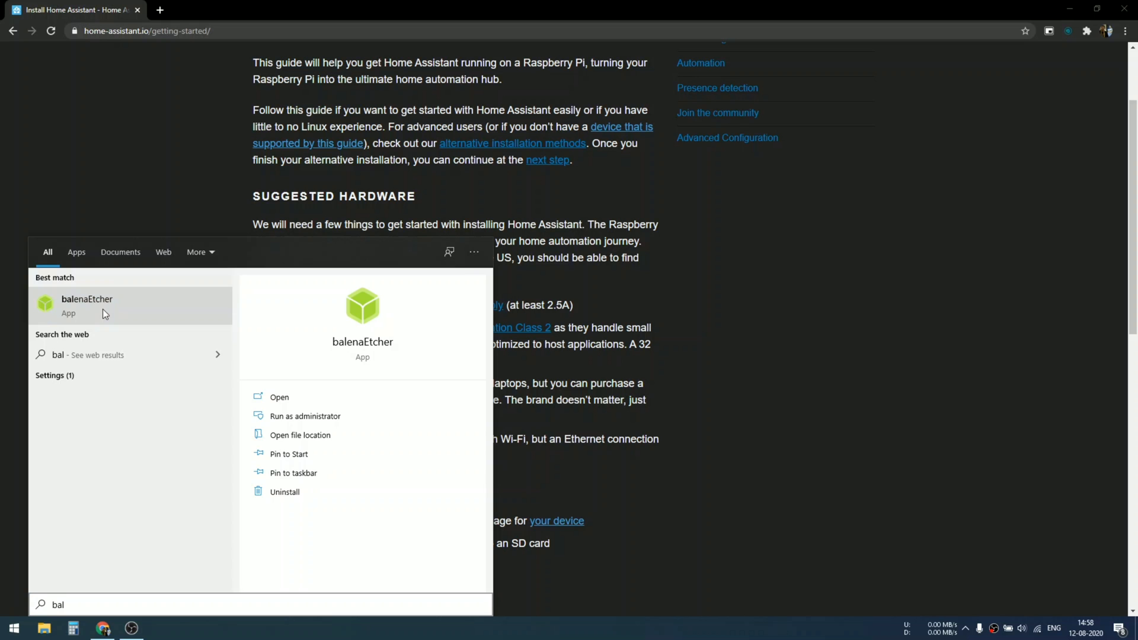
pyautogui.click(107, 306)
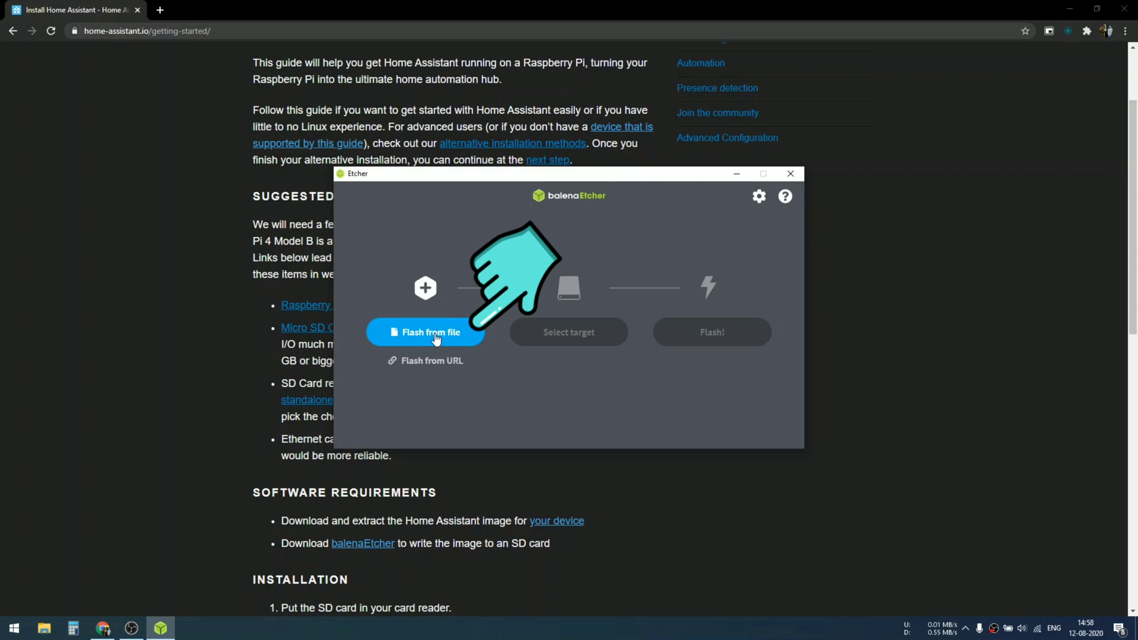
# Flash hassos_rpi0-w-4.12.img onto the 63.2 GB SDXC card
pyautogui.click(435, 334)
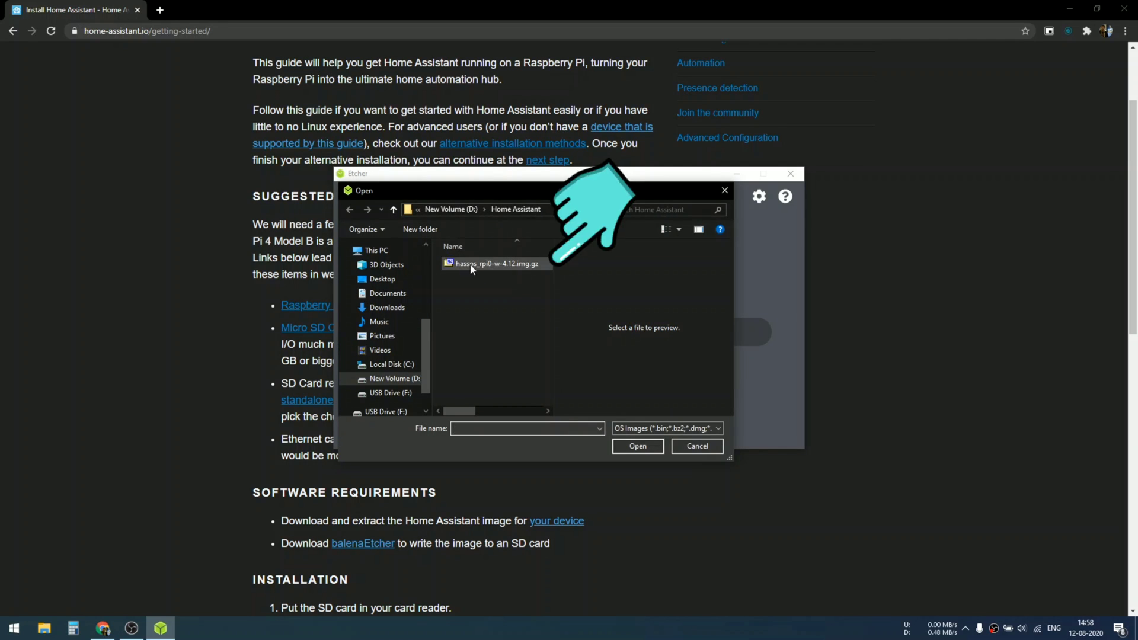
pyautogui.click(483, 267)
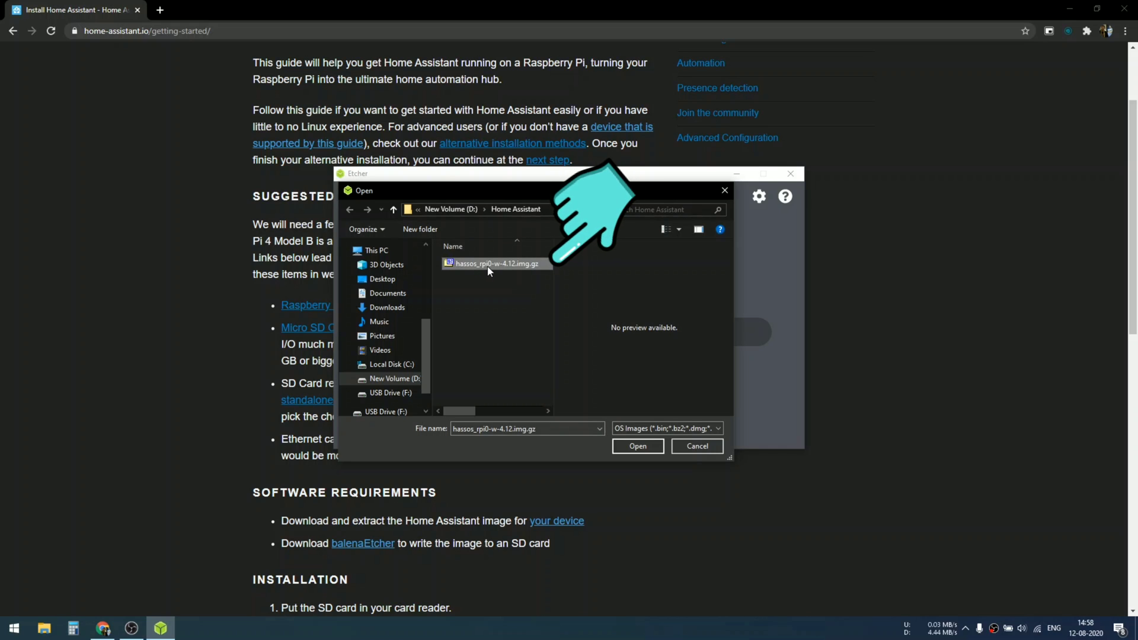
pyautogui.doubleClick(488, 265)
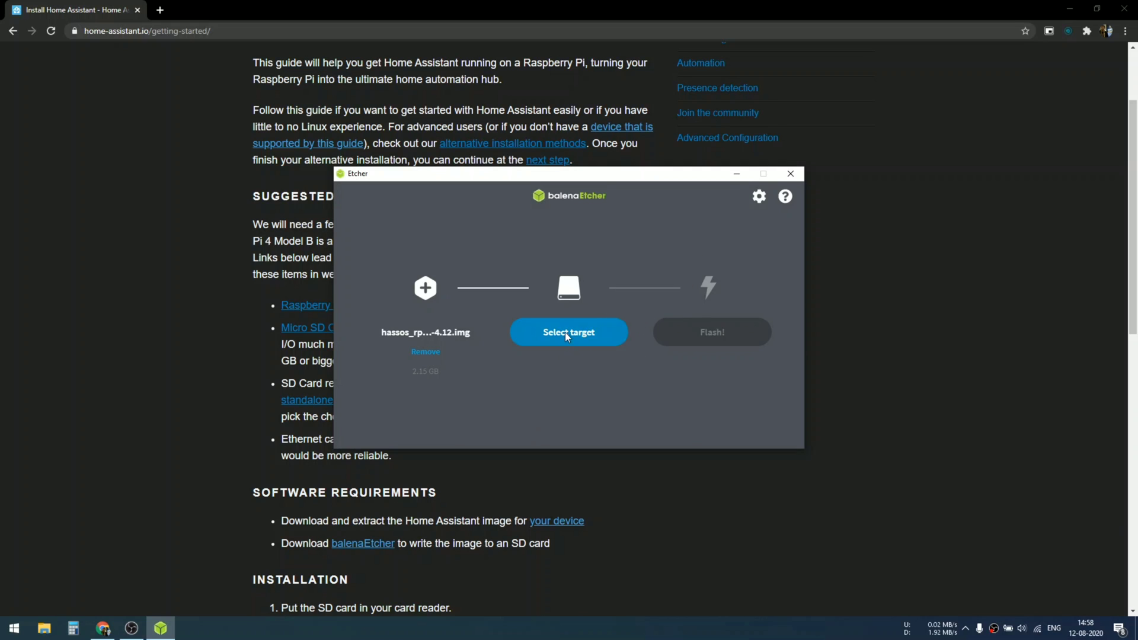
pyautogui.click(566, 335)
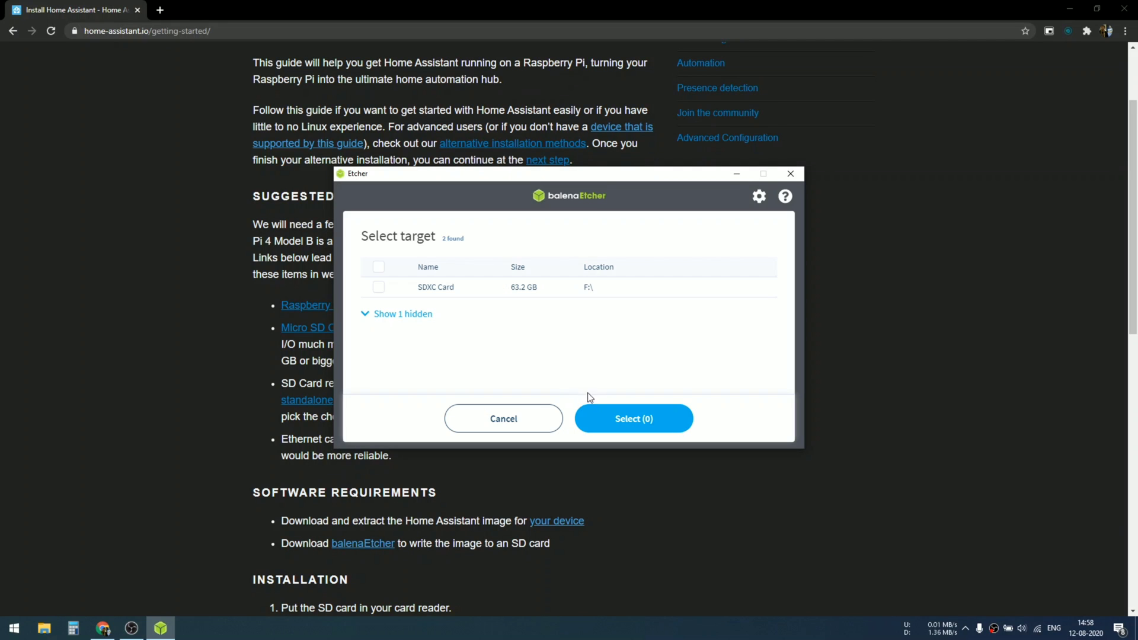
pyautogui.click(379, 288)
pyautogui.click(676, 418)
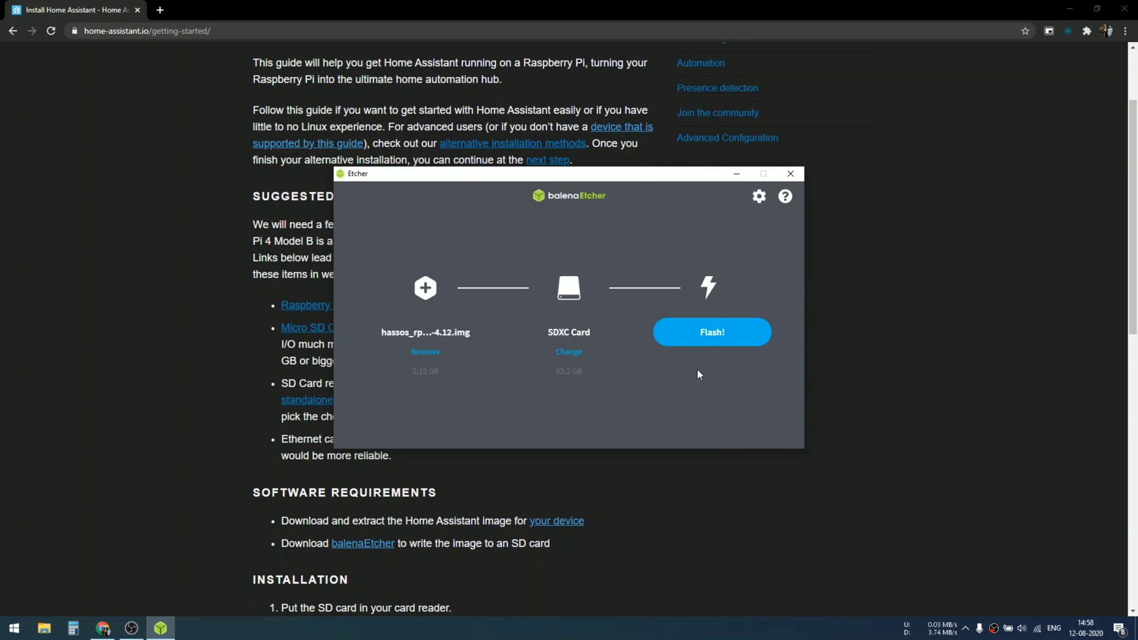
pyautogui.click(706, 336)
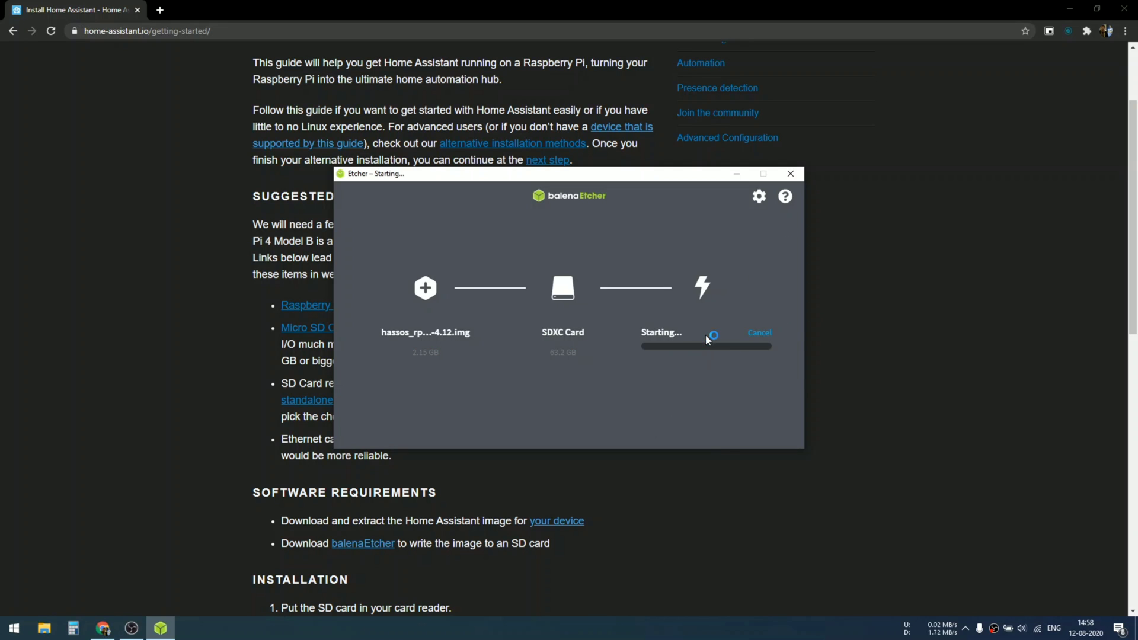
pyautogui.click(176, 387)
# Open the Home Assistant Operating System network howto on GitHub
pyautogui.scroll(-1, 288, 477)
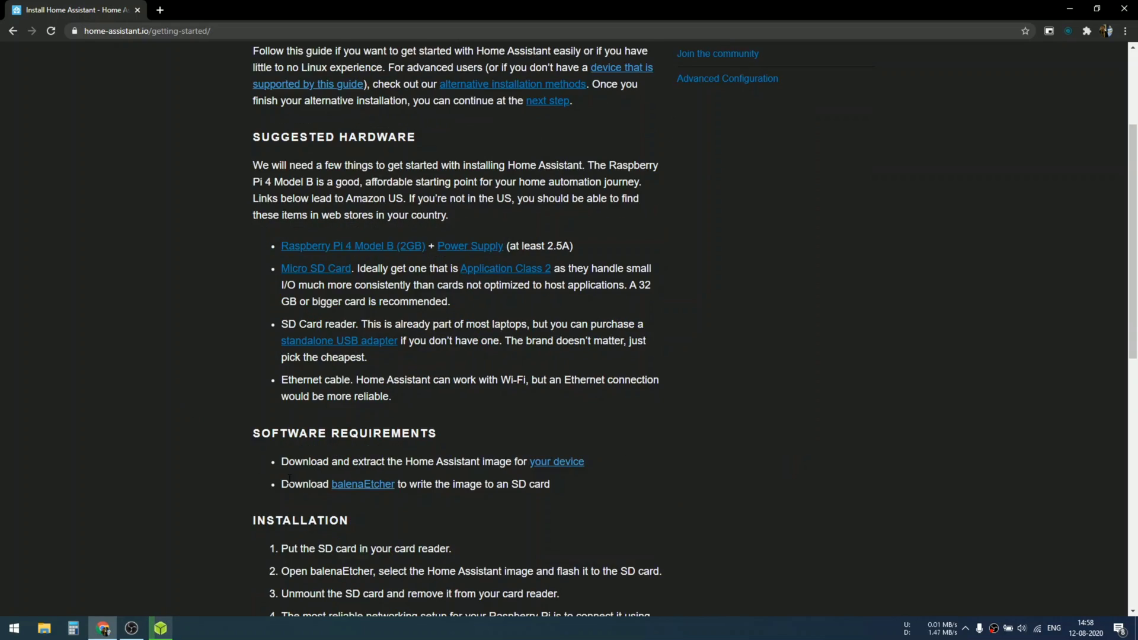
pyautogui.scroll(-3, 289, 477)
pyautogui.scroll(-4, 415, 454)
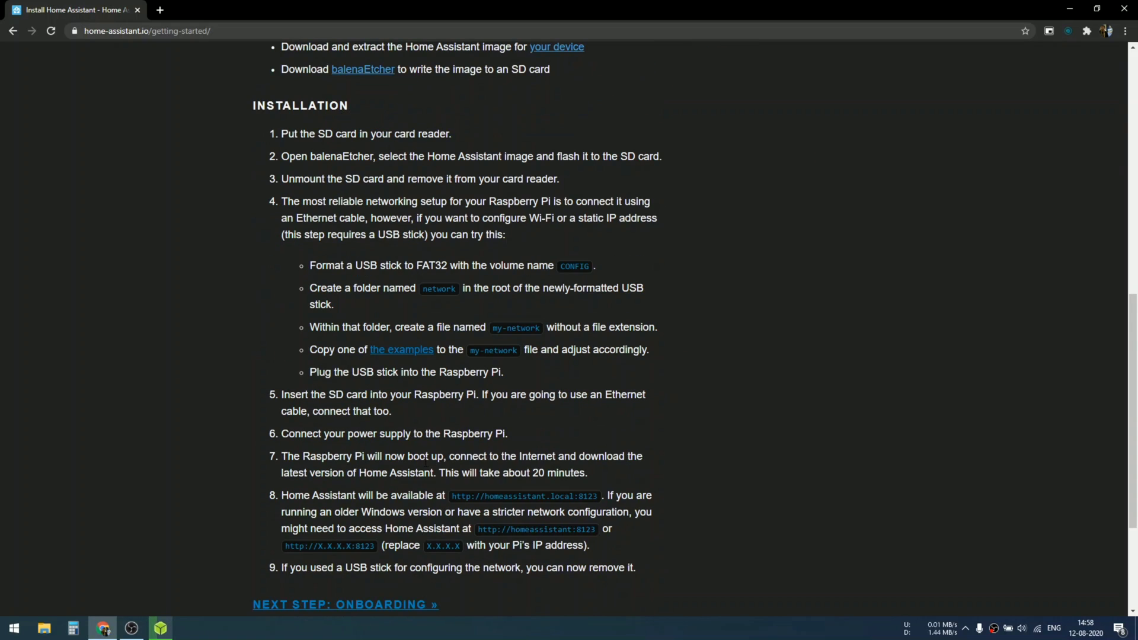
pyautogui.scroll(-3, 427, 458)
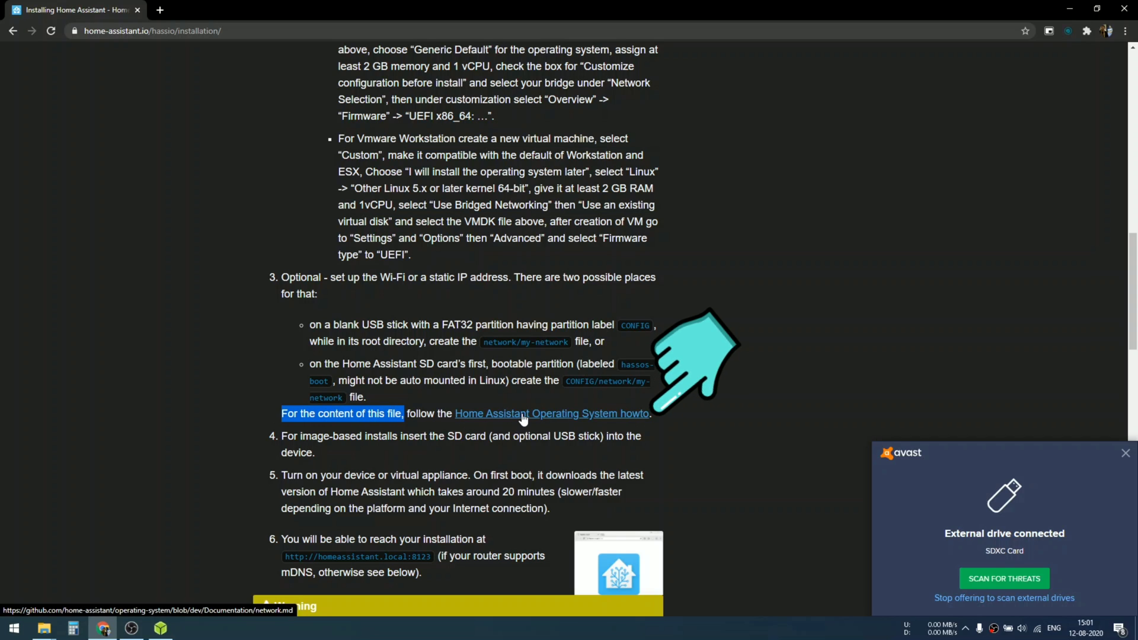
pyautogui.click(522, 418)
# Select the Default configuration paragraph and example in network.md
pyautogui.moveTo(300, 161); pyautogui.dragTo(437, 161)
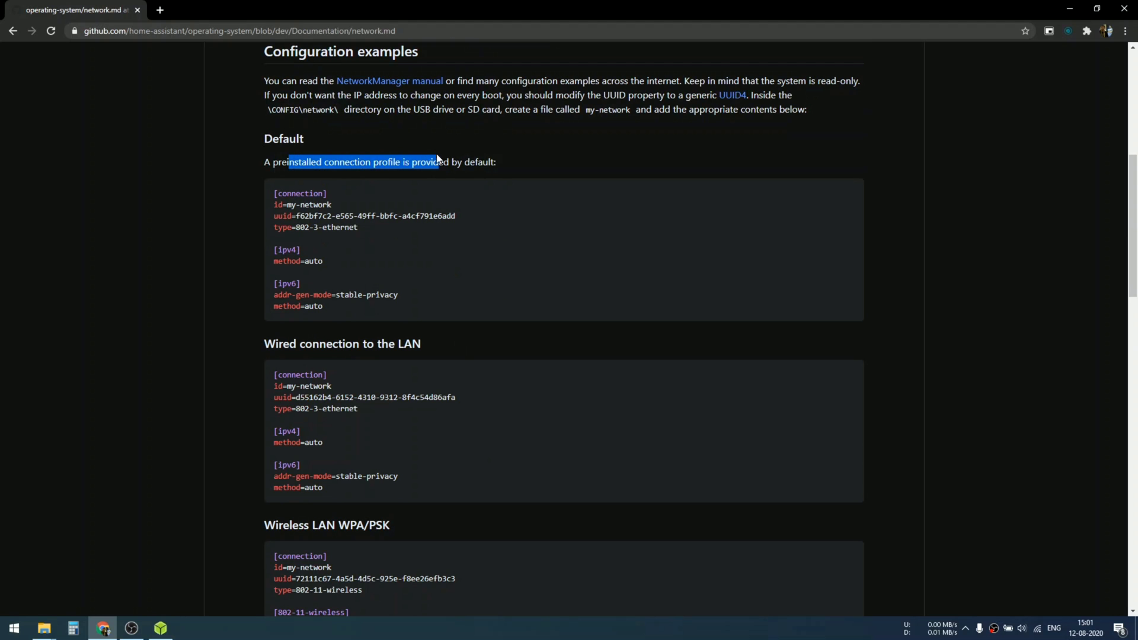
pyautogui.moveTo(278, 193); pyautogui.dragTo(373, 305)
pyautogui.moveTo(278, 375); pyautogui.dragTo(353, 486)
pyautogui.scroll(-1, 453, 464)
pyautogui.scroll(-3, 453, 464)
# Copy the Wireless LAN WPA/PSK example, including its header
pyautogui.moveTo(271, 319); pyautogui.dragTo(400, 532)
pyautogui.click(436, 507)
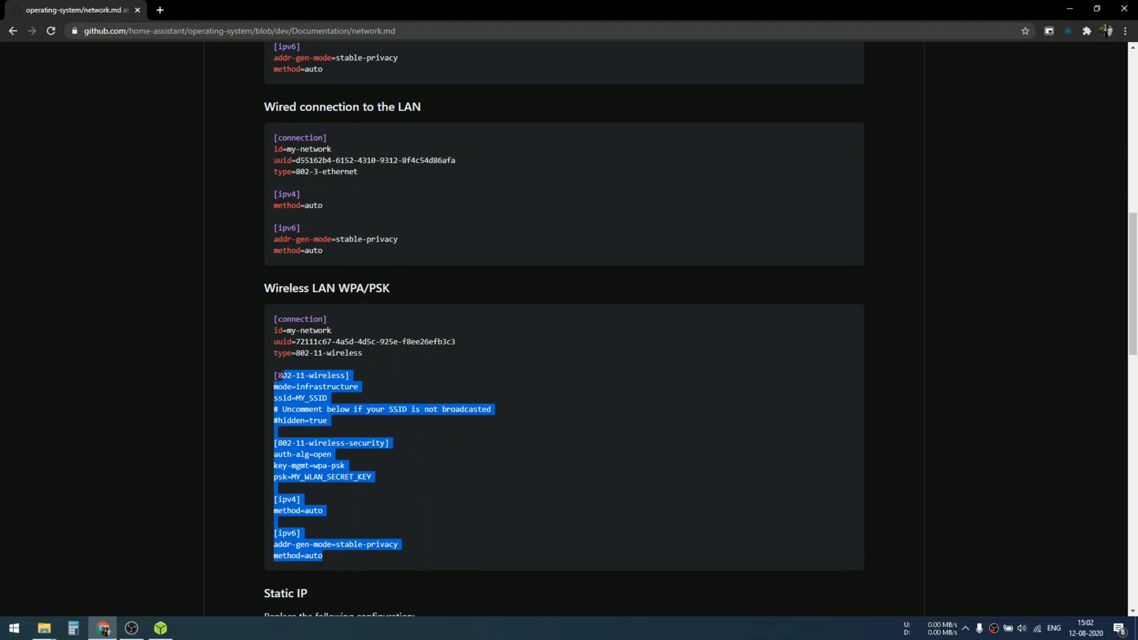
pyautogui.moveTo(281, 367); pyautogui.dragTo(272, 318)
pyautogui.rightClick(297, 315)
pyautogui.click(325, 329)
pyautogui.rightClick(324, 362)
pyautogui.click(325, 370)
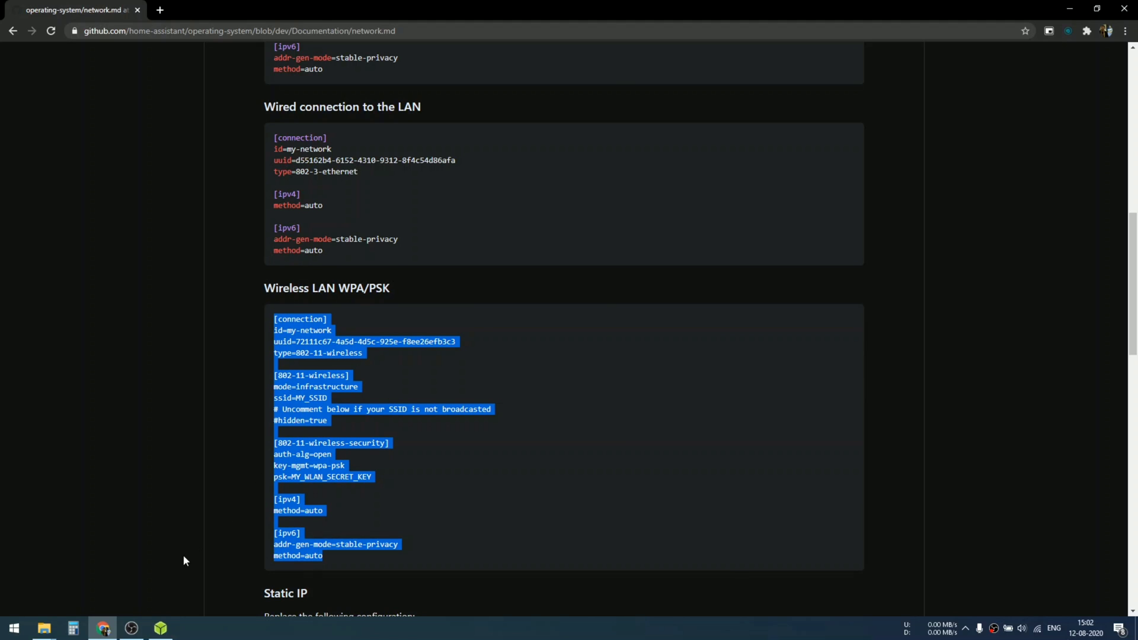
# Launch Notepad++ from a Start search for 'note'
pyautogui.click(5, 632)
pyautogui.write('note')
pyautogui.press('Return')
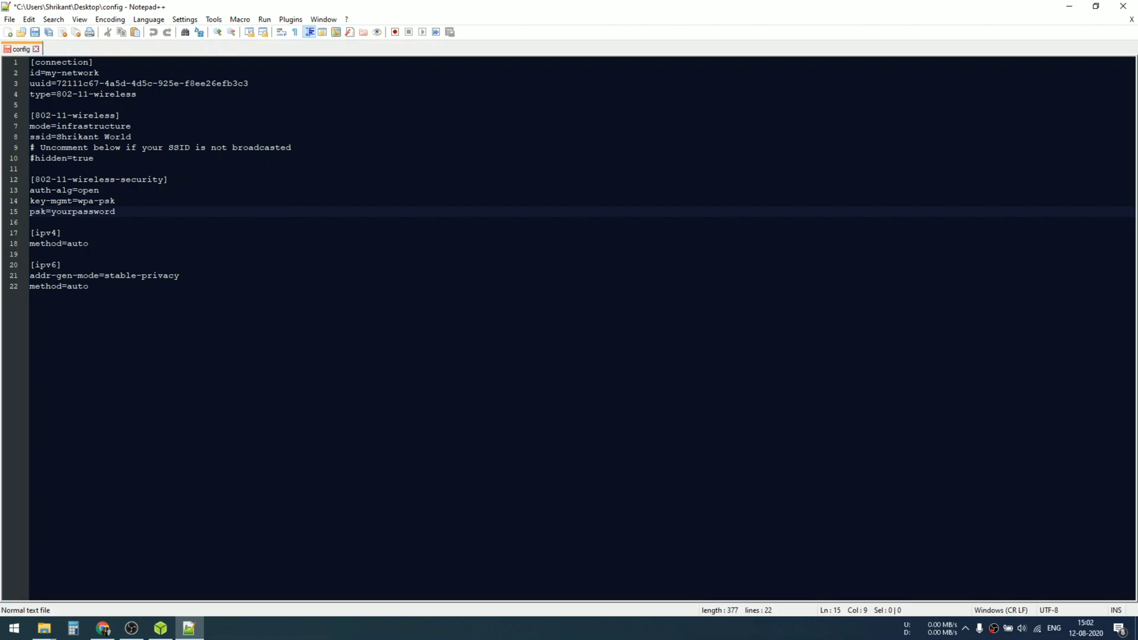
# Highlight the id=my-network line, the Wi-Fi name on line 8 and the password on line 15
pyautogui.click(92, 74)
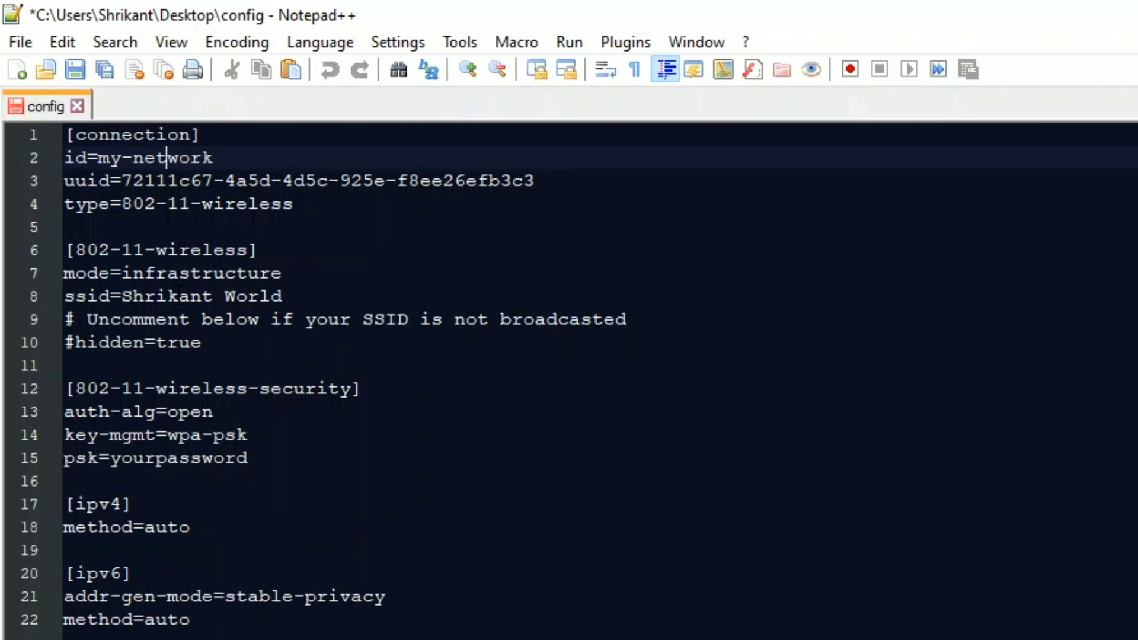
pyautogui.doubleClick(178, 296)
pyautogui.moveTo(285, 296); pyautogui.dragTo(132, 296)
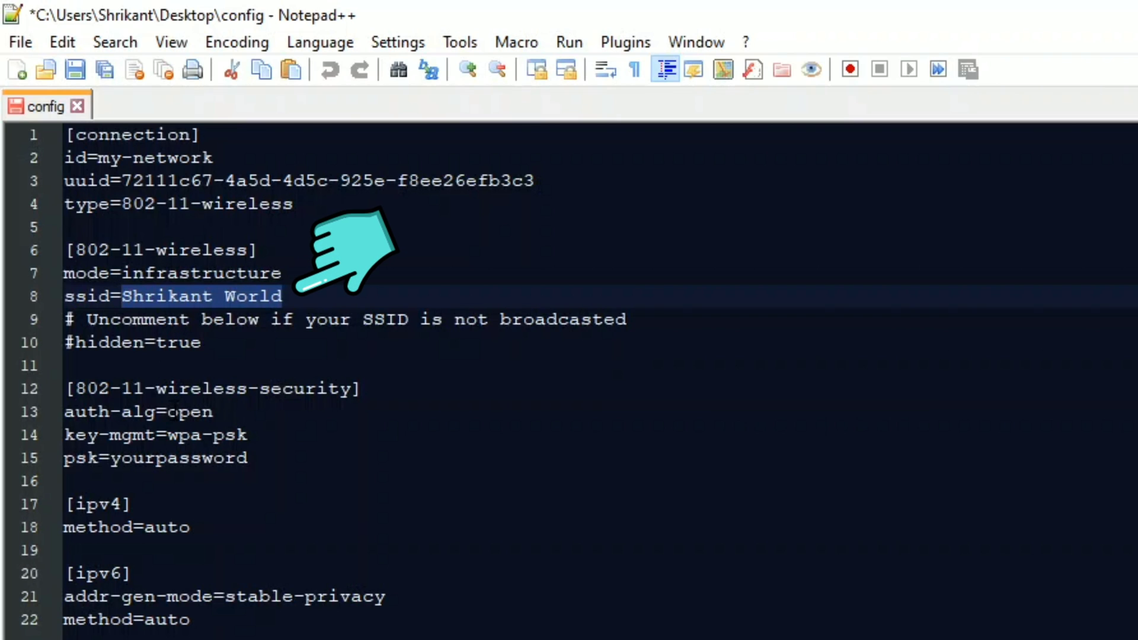
pyautogui.moveTo(179, 434); pyautogui.dragTo(238, 434)
pyautogui.doubleClick(118, 458)
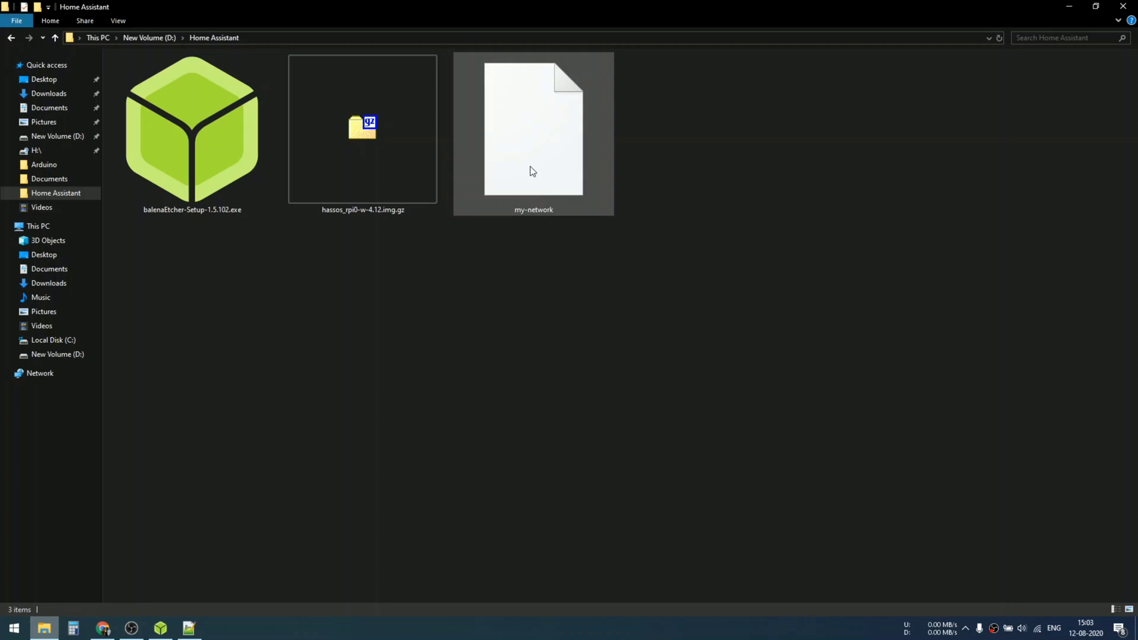
# Copy my-network from the Home Assistant folder via its right-click Copy option
pyautogui.click(530, 165)
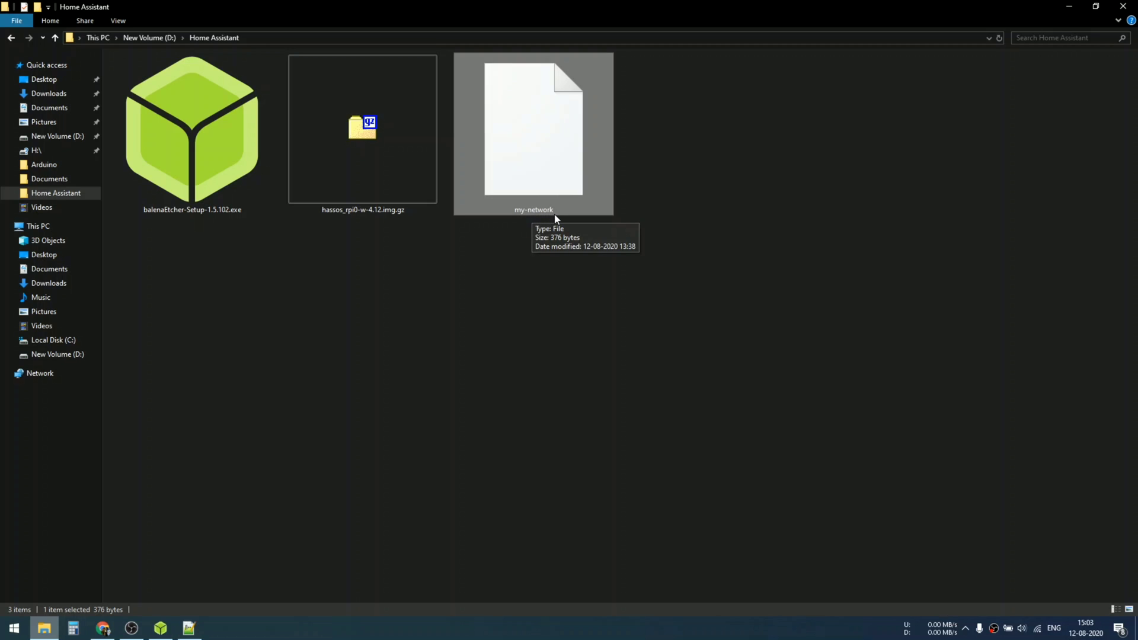
pyautogui.click(441, 295)
pyautogui.click(517, 188)
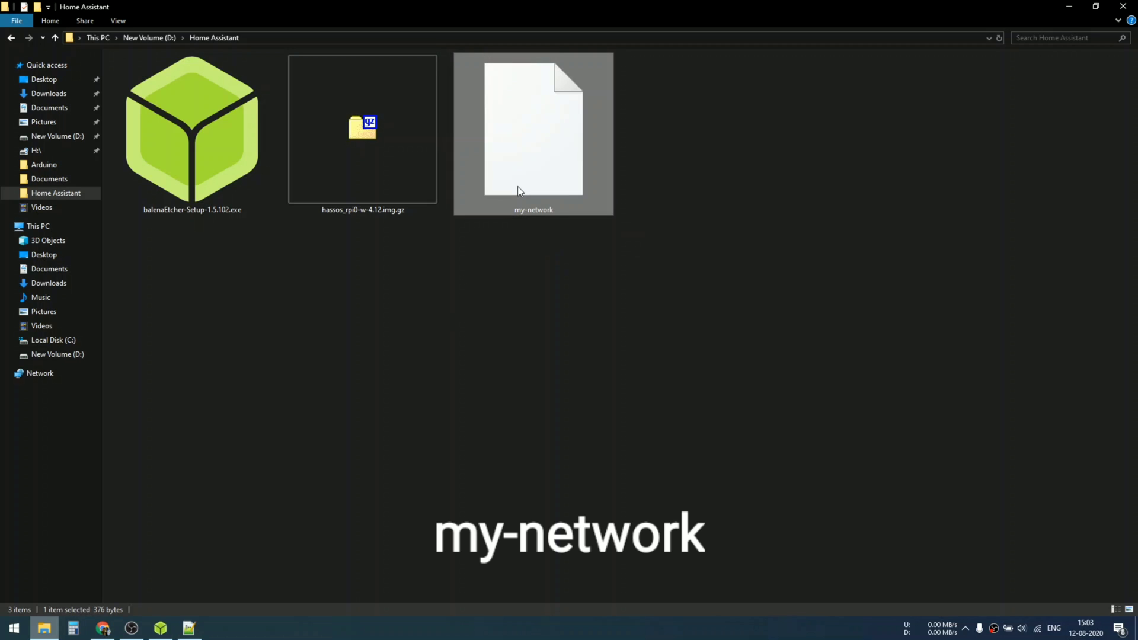
pyautogui.rightClick(517, 187)
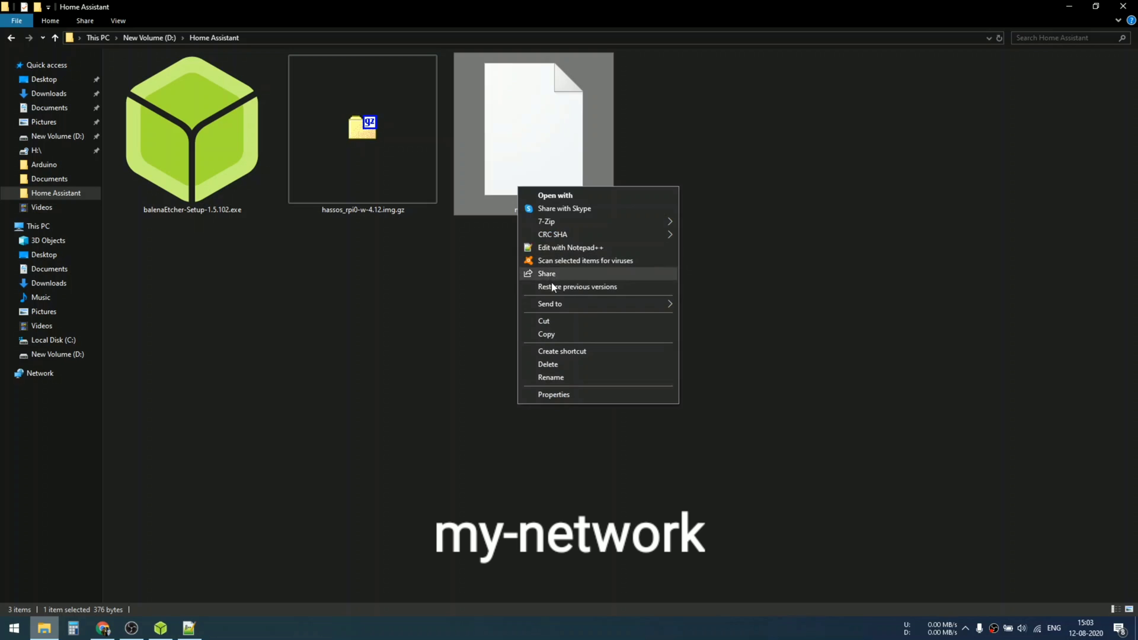
pyautogui.click(559, 334)
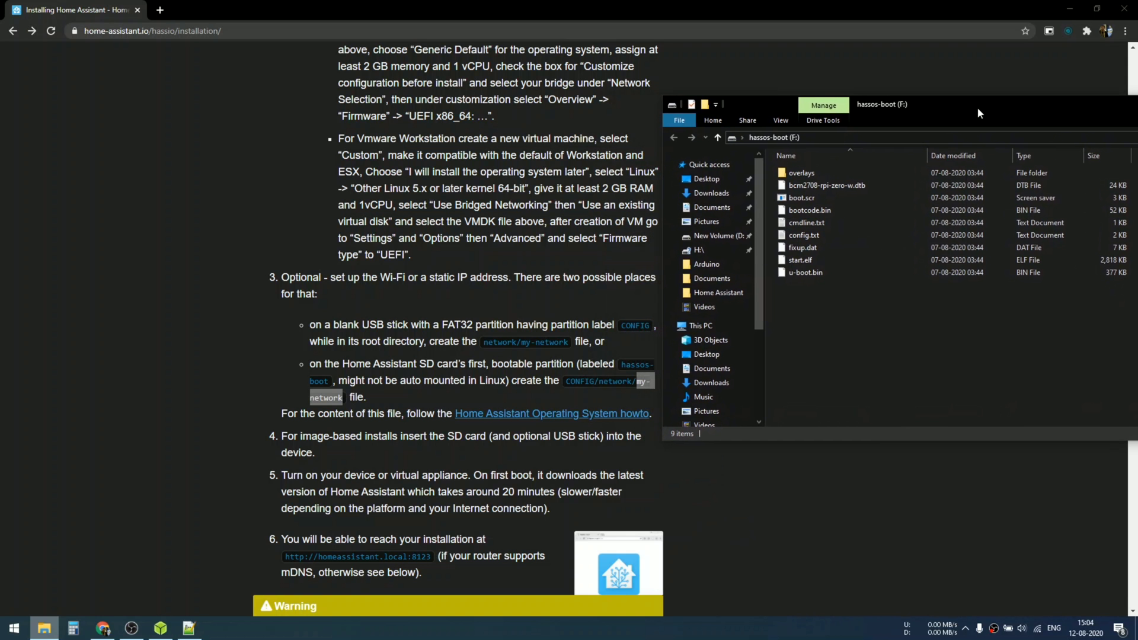
# Create a new folder named CONFIG on the hassos-boot (F:) drive
pyautogui.moveTo(979, 113); pyautogui.dragTo(980, 113)
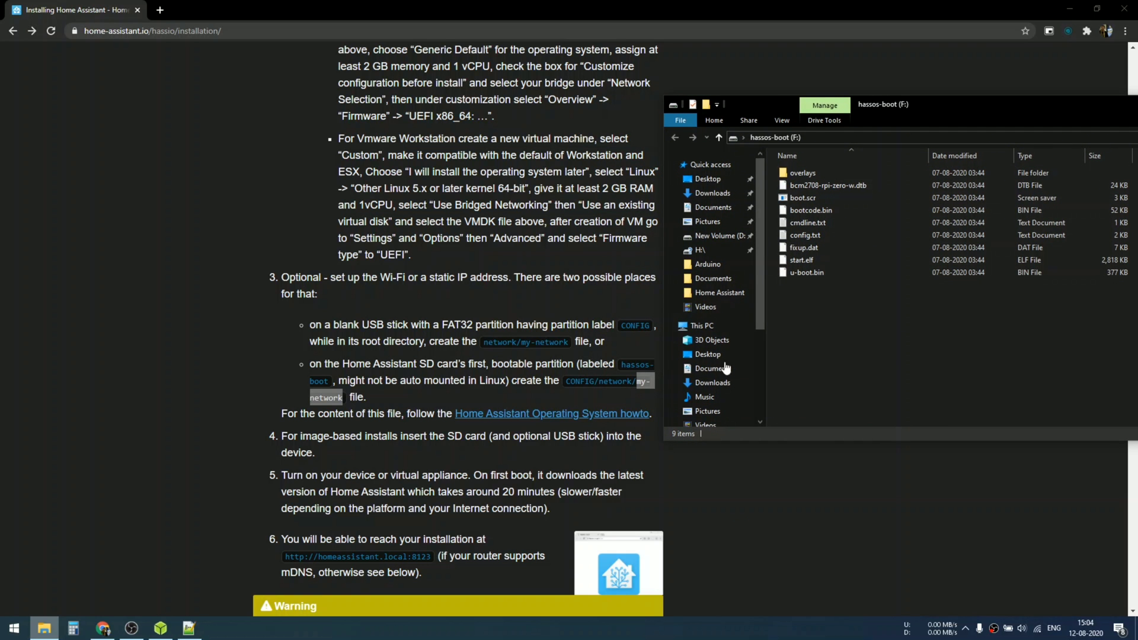
pyautogui.rightClick(849, 323)
pyautogui.moveTo(891, 476)
pyautogui.click(1013, 478)
pyautogui.write('CONFIG')
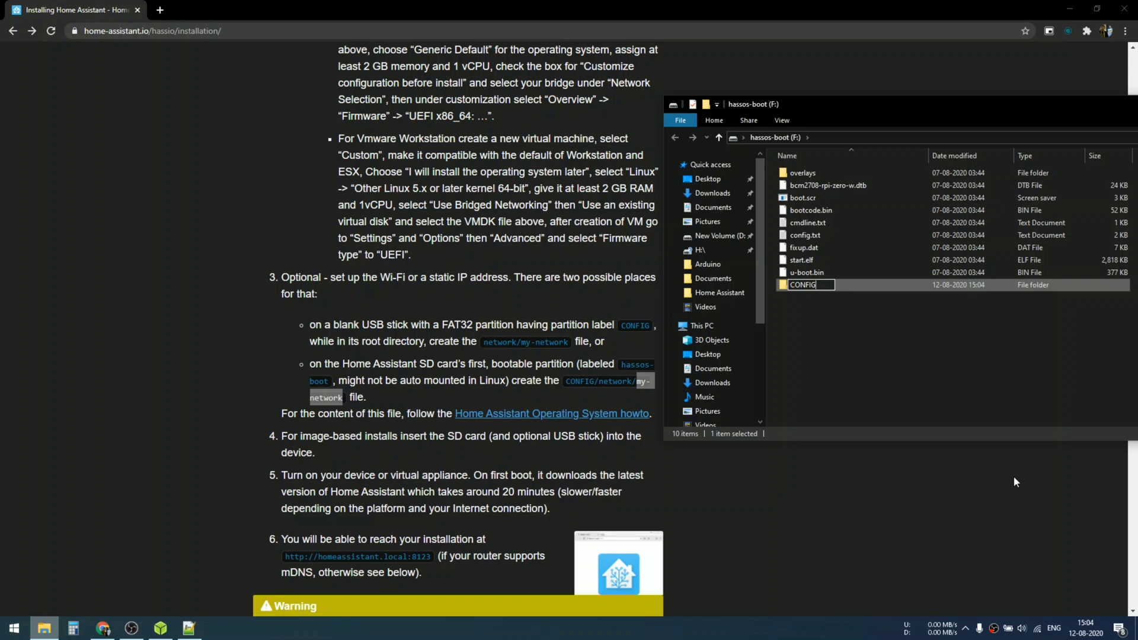
pyautogui.press('Return')
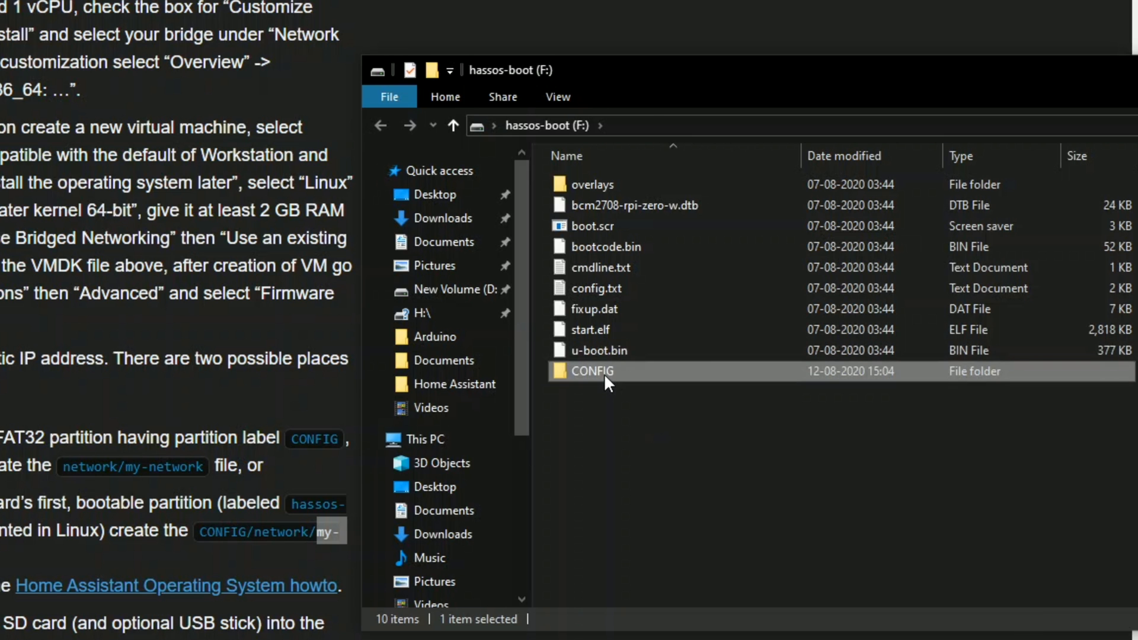
# Inside CONFIG, create a subfolder named network
pyautogui.doubleClick(804, 285)
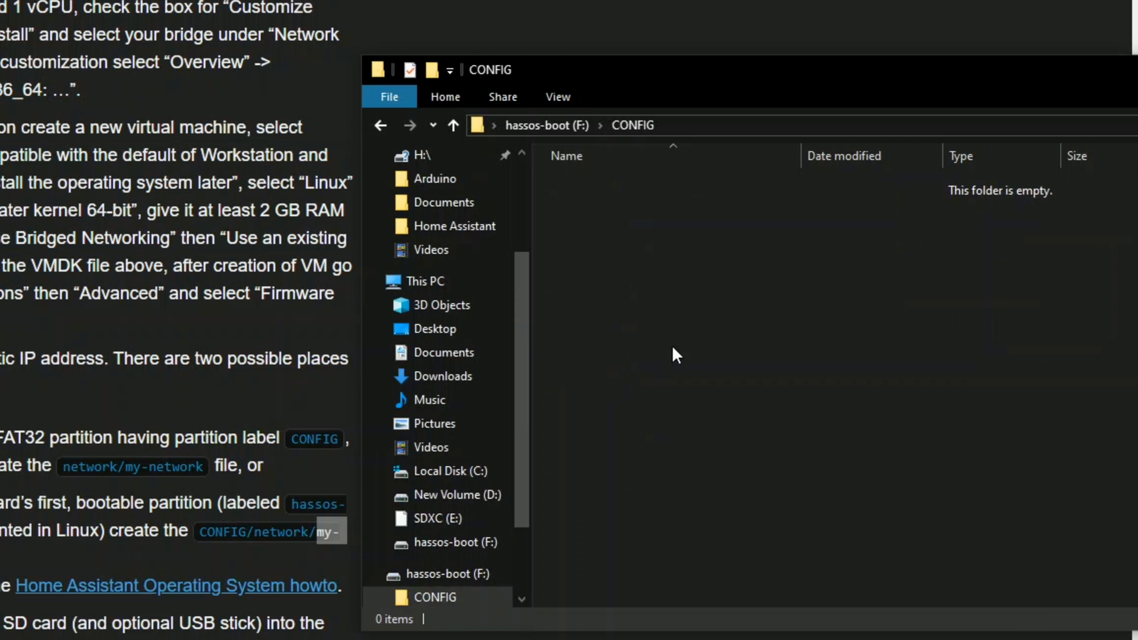
pyautogui.hotkey('ctrl', 'shift', 'n')
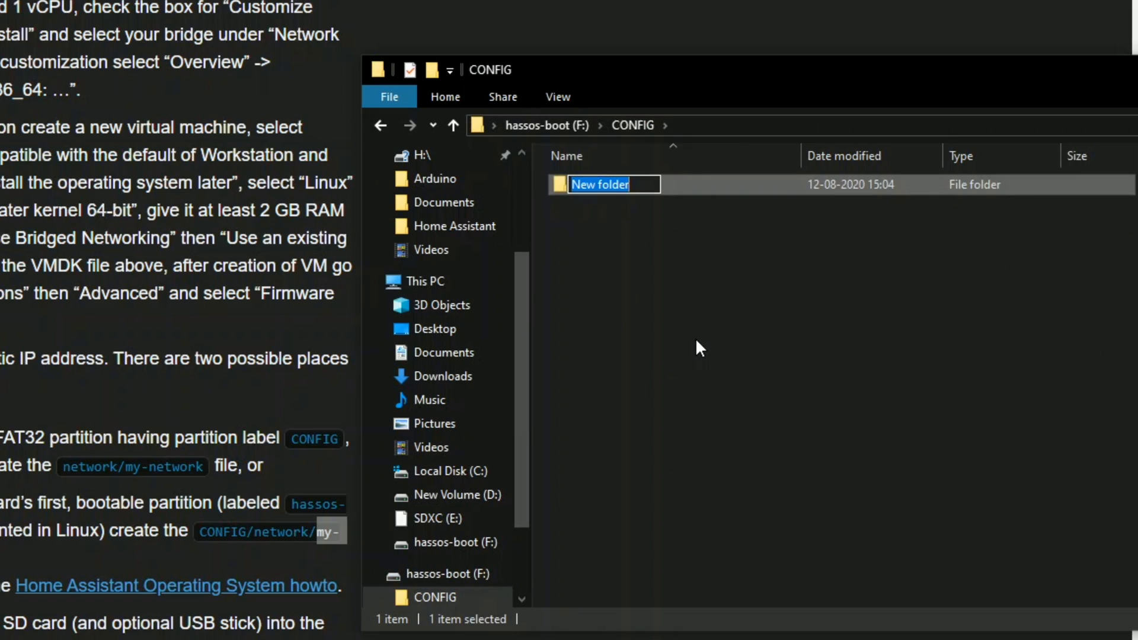
pyautogui.write('networ')
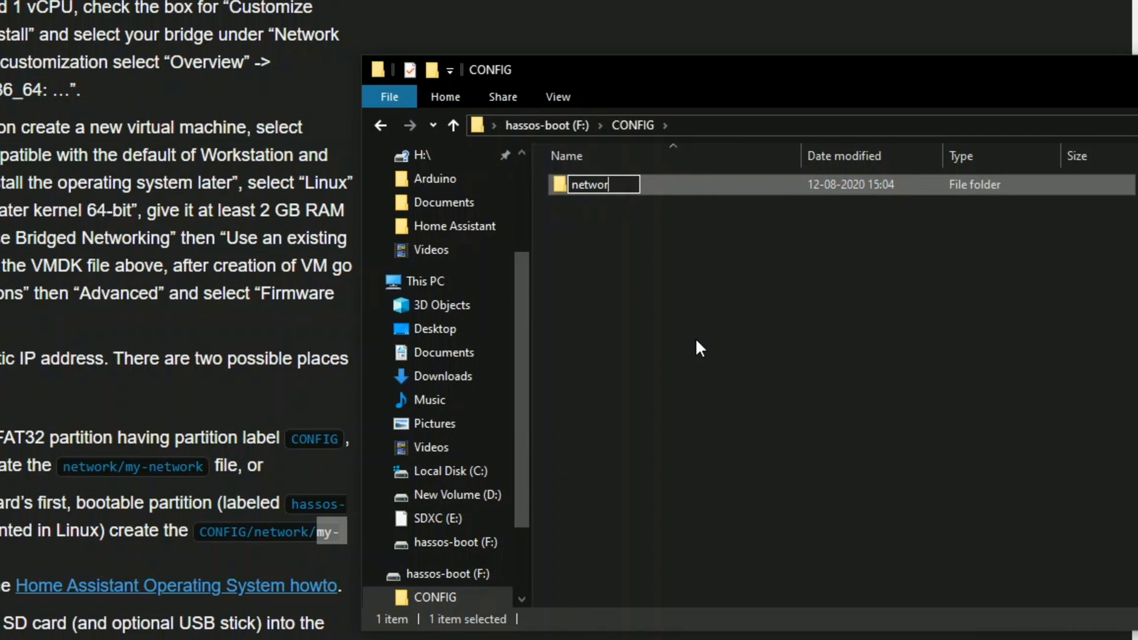
pyautogui.write('k')
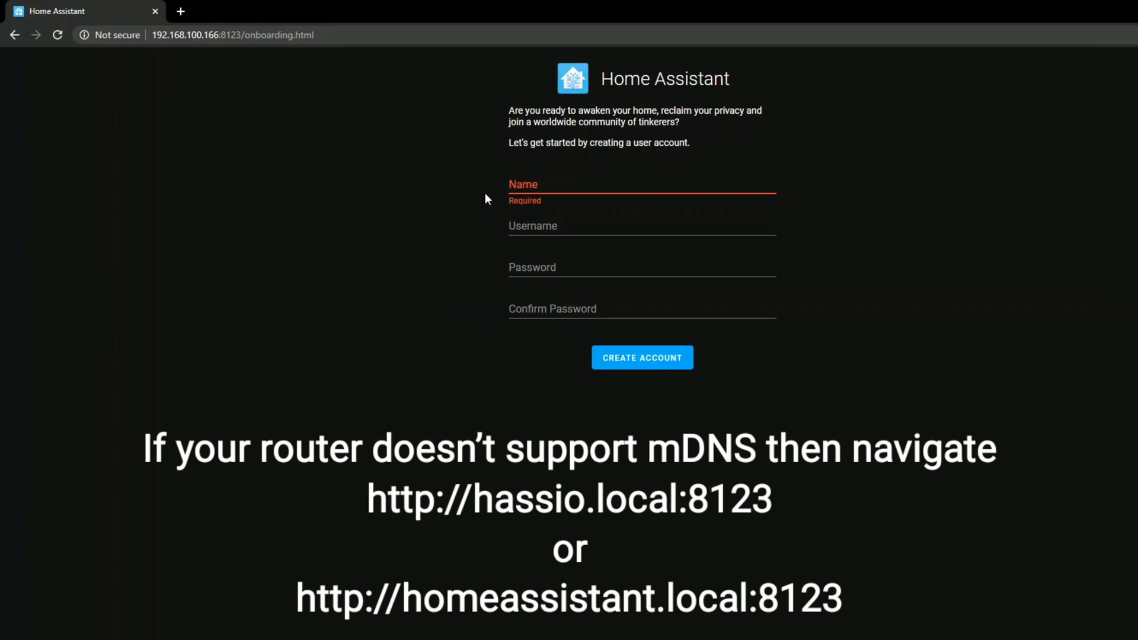
# Reload the onboarding page, complete the password field and create the owner account
pyautogui.click(60, 36)
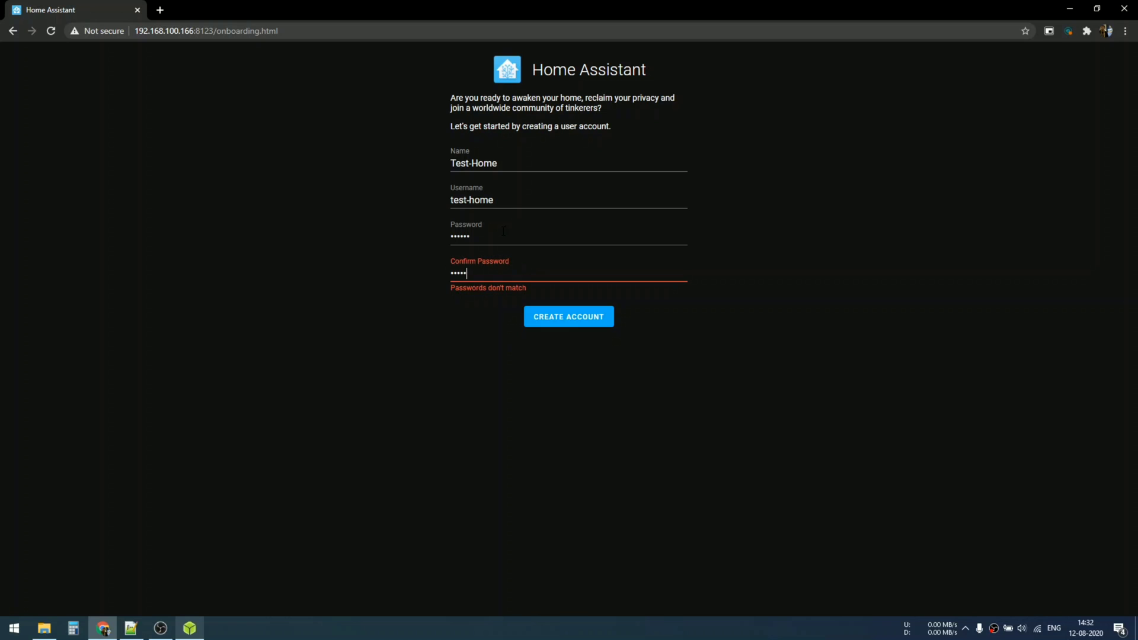
pyautogui.write('6')
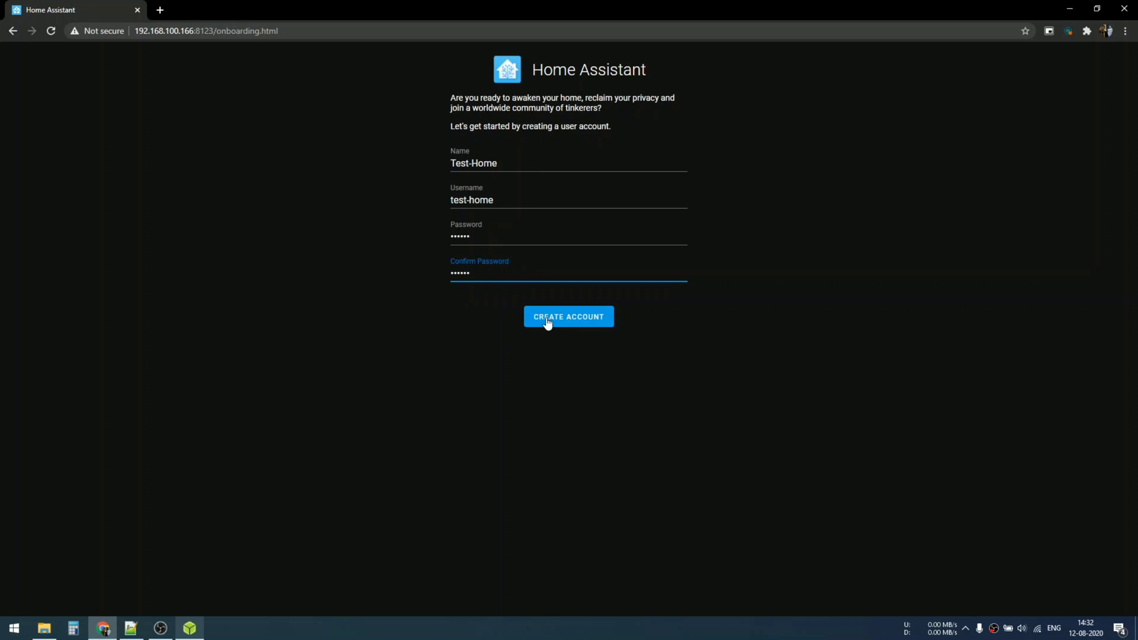
pyautogui.click(546, 320)
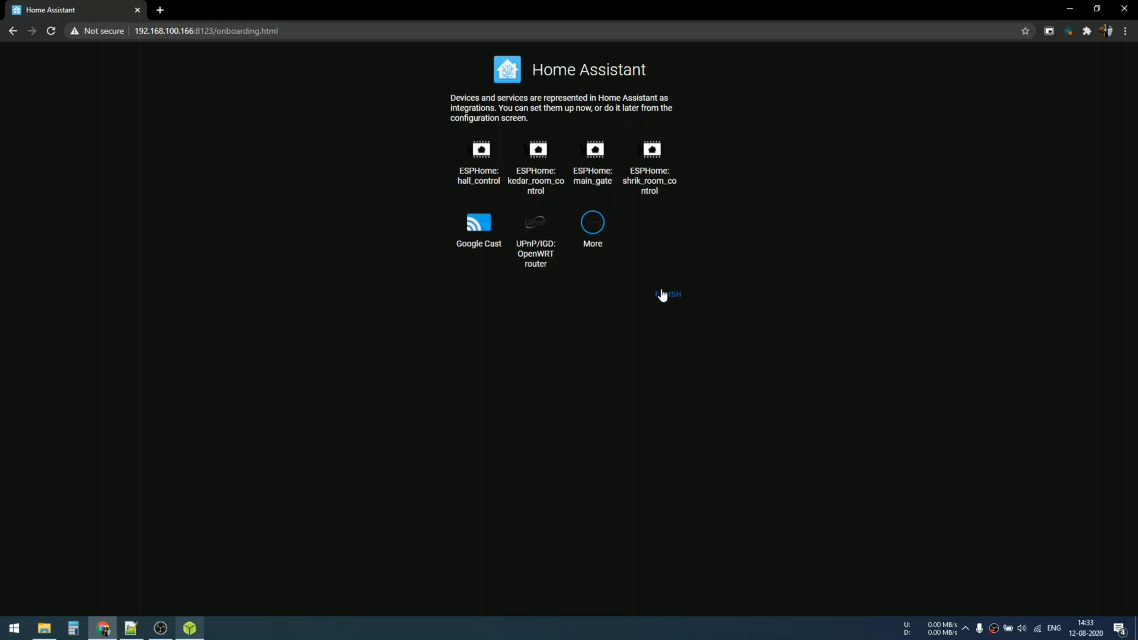
# Browse the integration list, close it without adding any, and finish onboarding
pyautogui.click(595, 228)
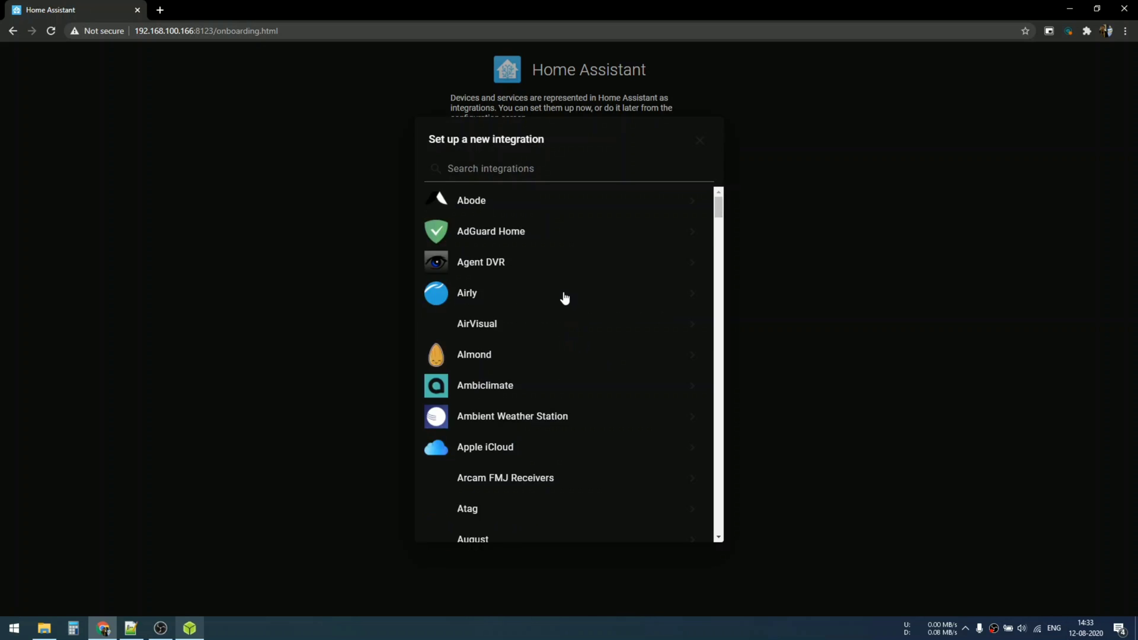
pyautogui.scroll(-15, 561, 300)
pyautogui.scroll(-10, 564, 324)
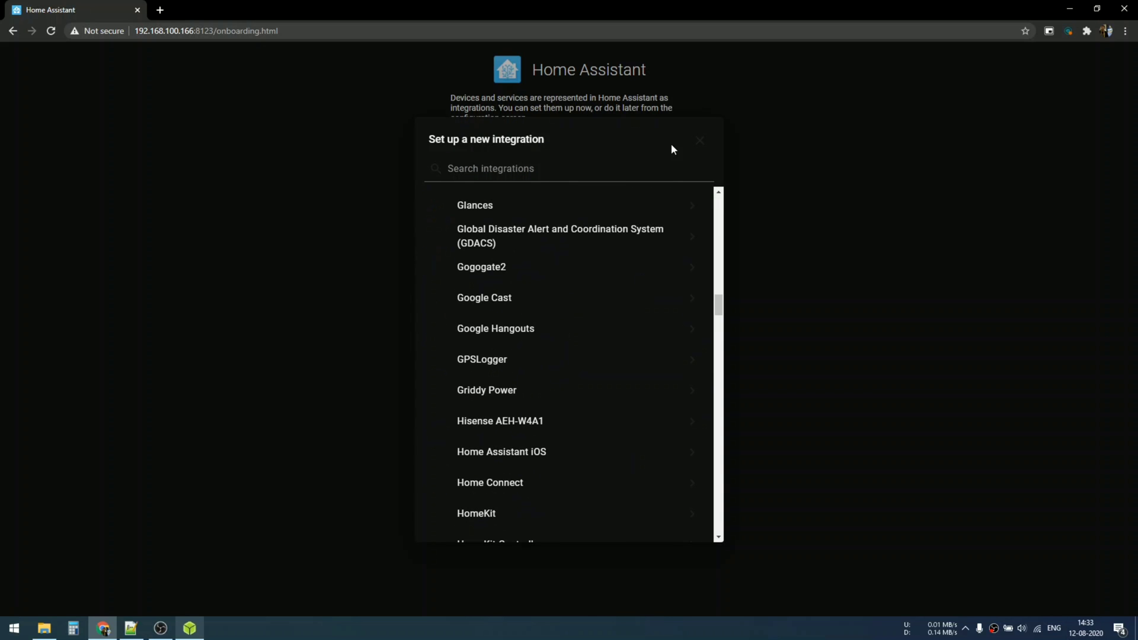
pyautogui.click(699, 142)
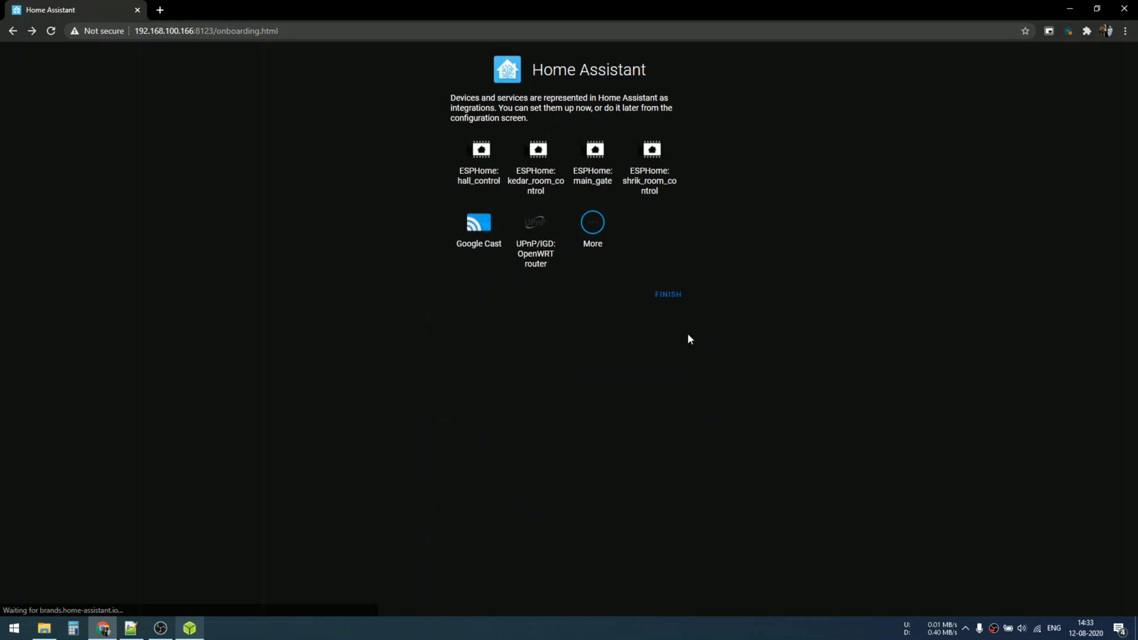
pyautogui.click(669, 295)
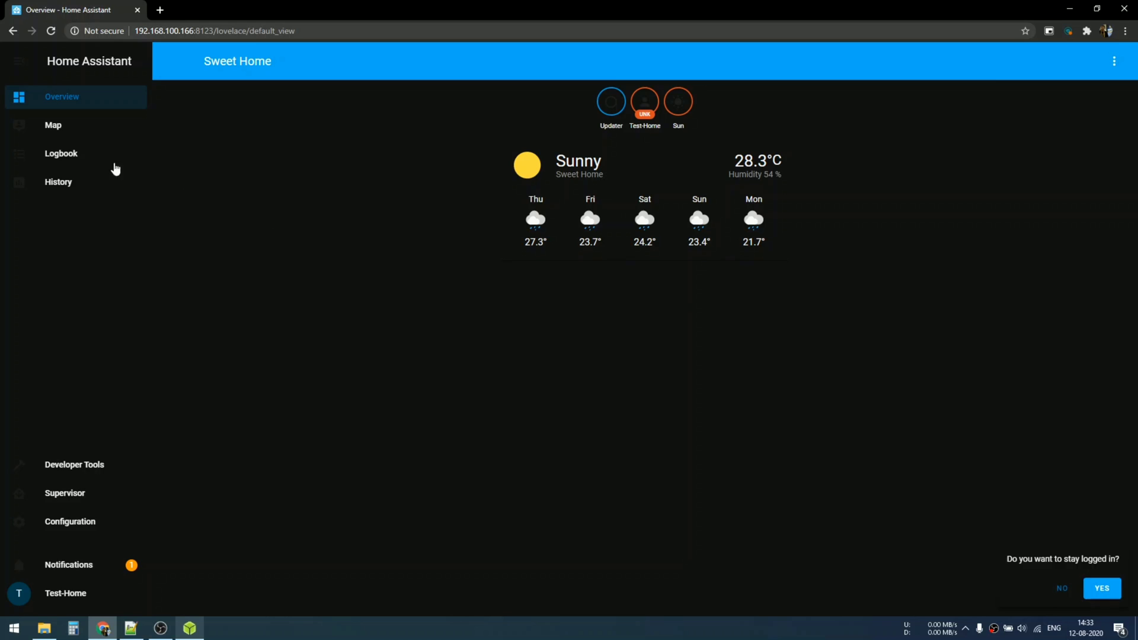
# Open Supervisor and browse its Add-on store
pyautogui.click(76, 496)
pyautogui.click(568, 63)
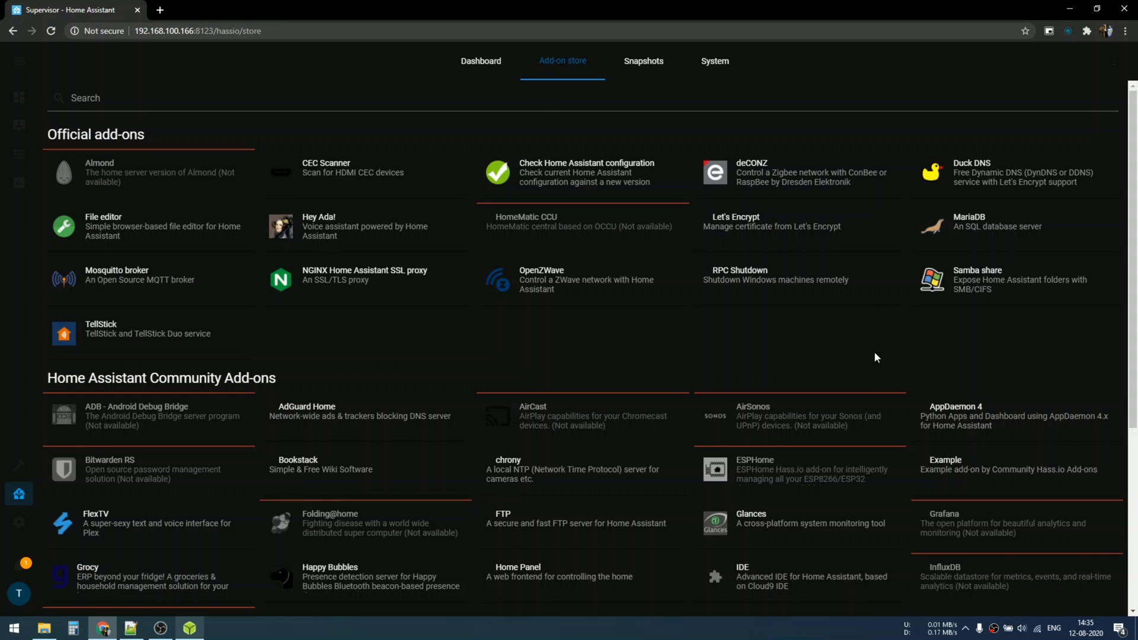
pyautogui.scroll(-5, 938, 355)
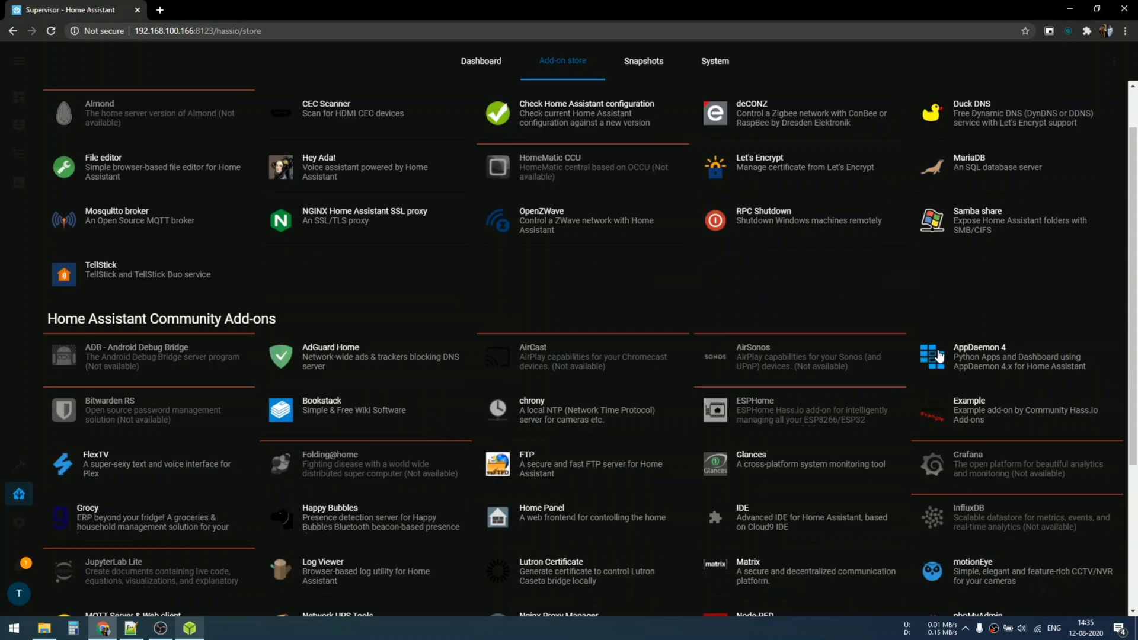
pyautogui.scroll(5, 803, 369)
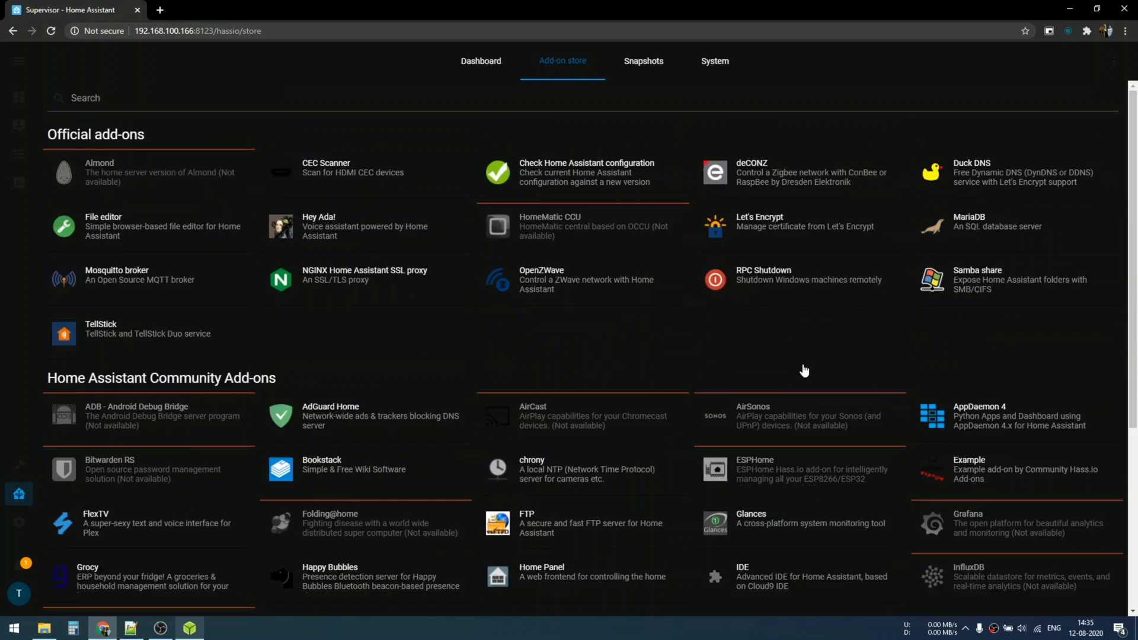
# View the Snapshots page, then the System page with its log
pyautogui.click(640, 66)
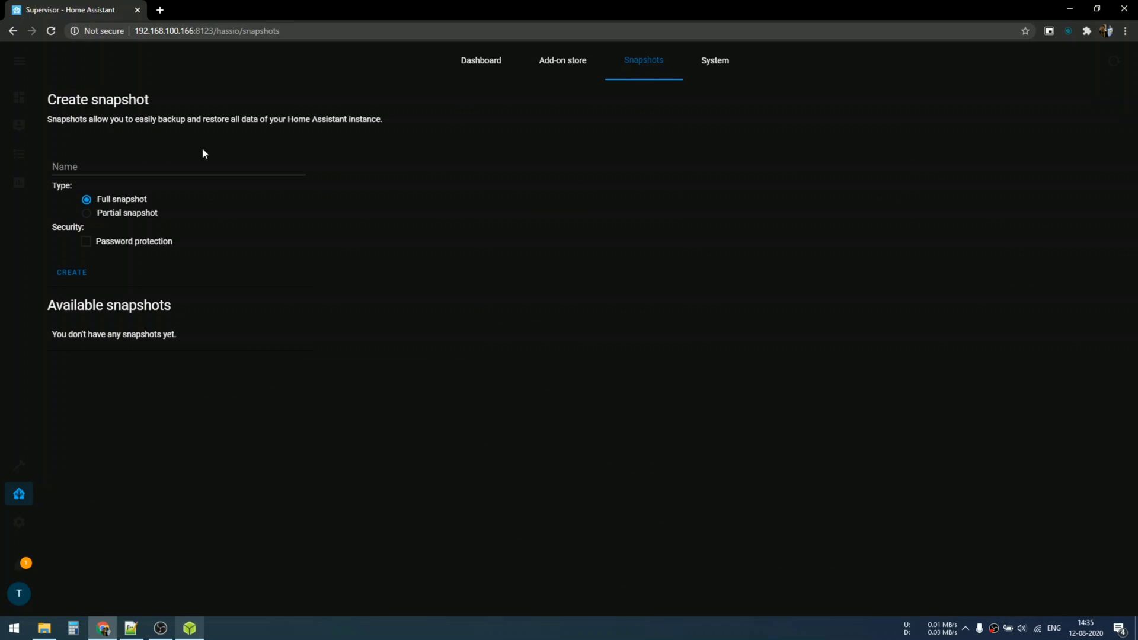
pyautogui.click(713, 66)
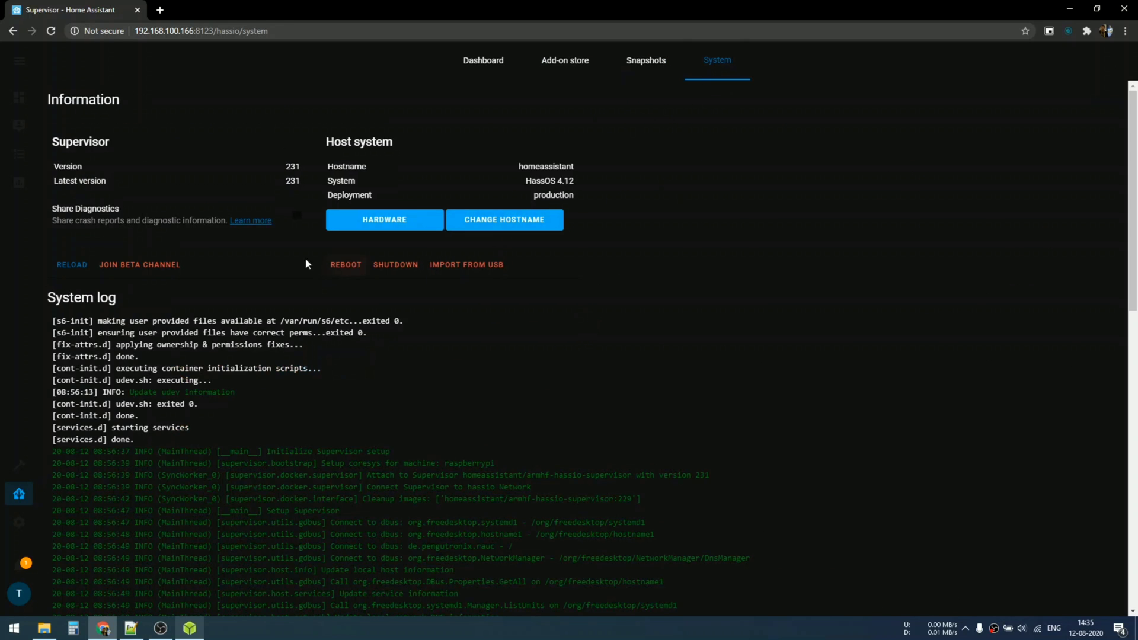
pyautogui.scroll(-3, 497, 284)
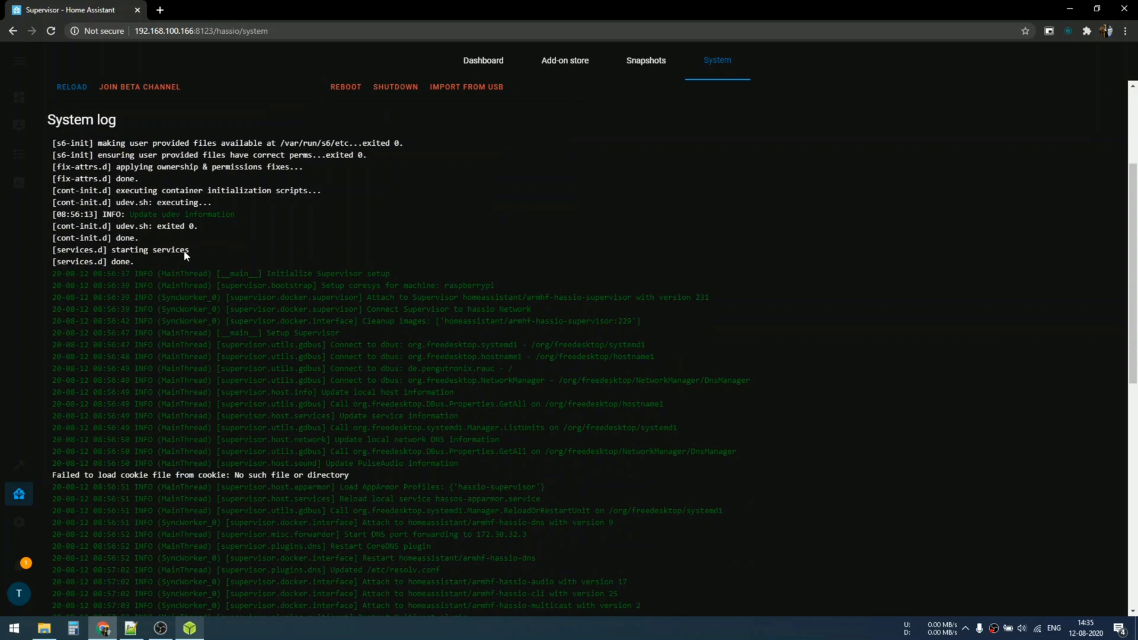
pyautogui.scroll(-10, 189, 249)
pyautogui.press('Home')
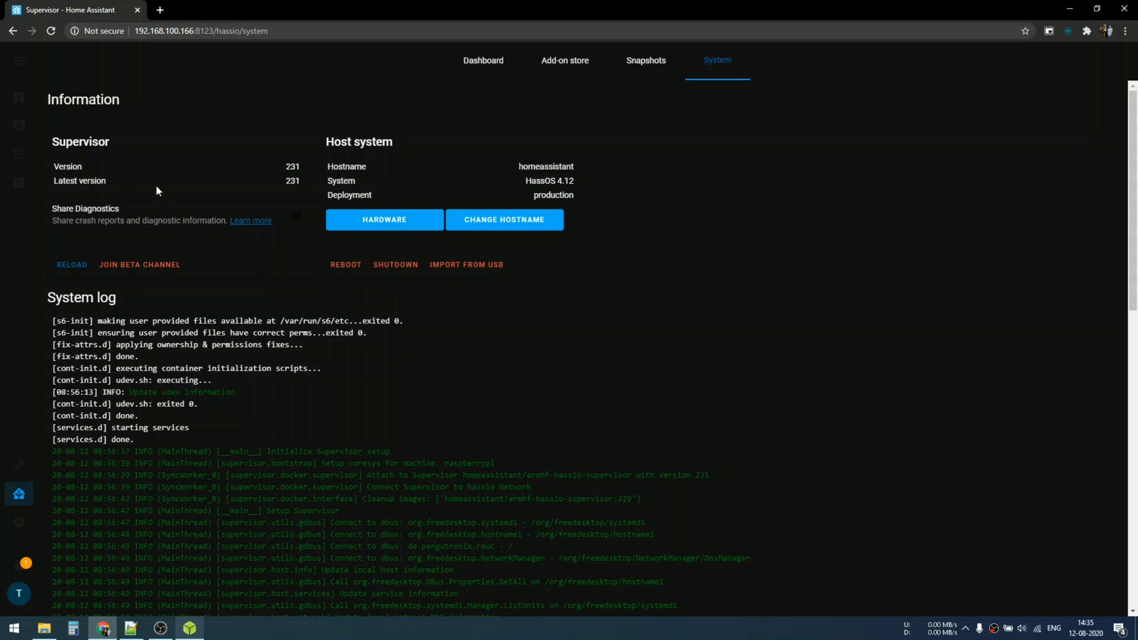
# Return to the Supervisor dashboard and Overview, then open Configuration > Integrations
pyautogui.click(469, 64)
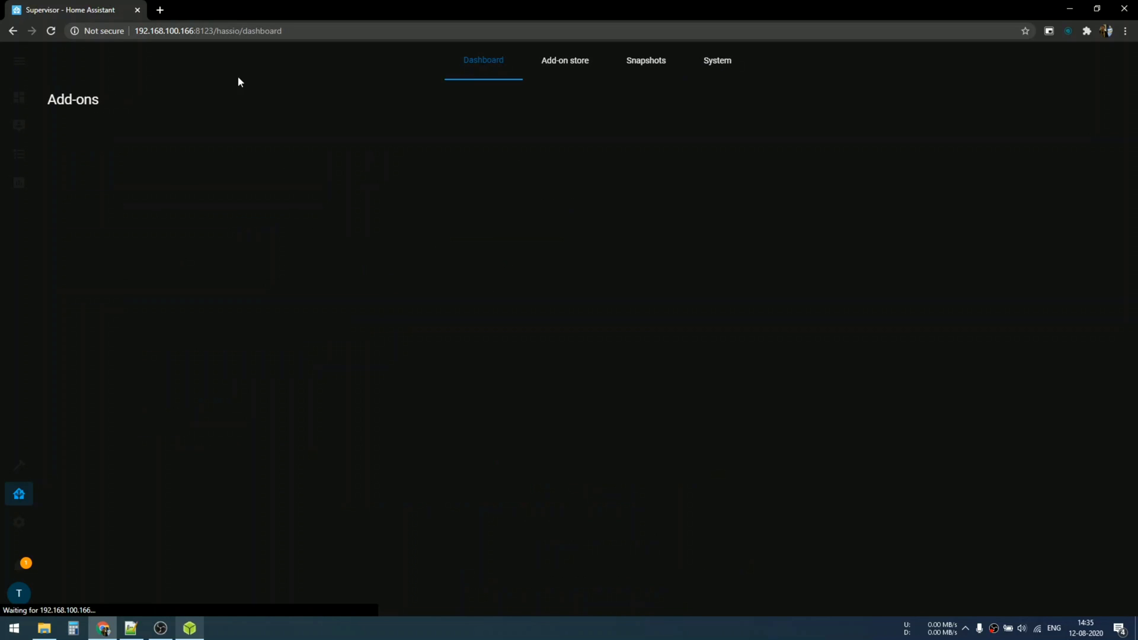
pyautogui.click(19, 70)
pyautogui.click(23, 100)
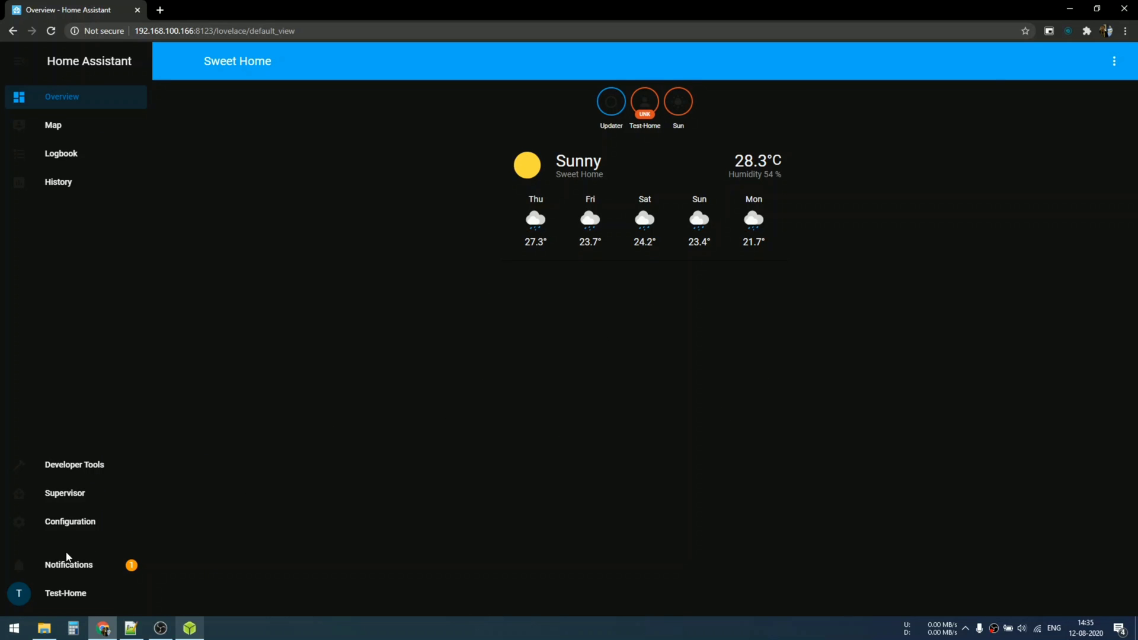
pyautogui.click(57, 532)
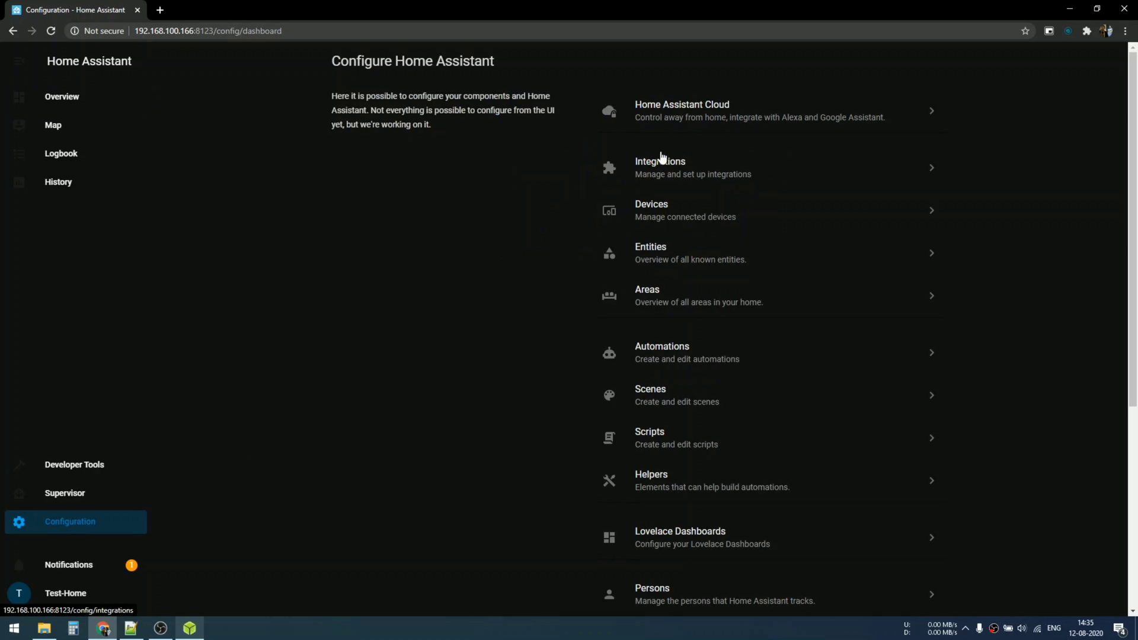
pyautogui.click(691, 172)
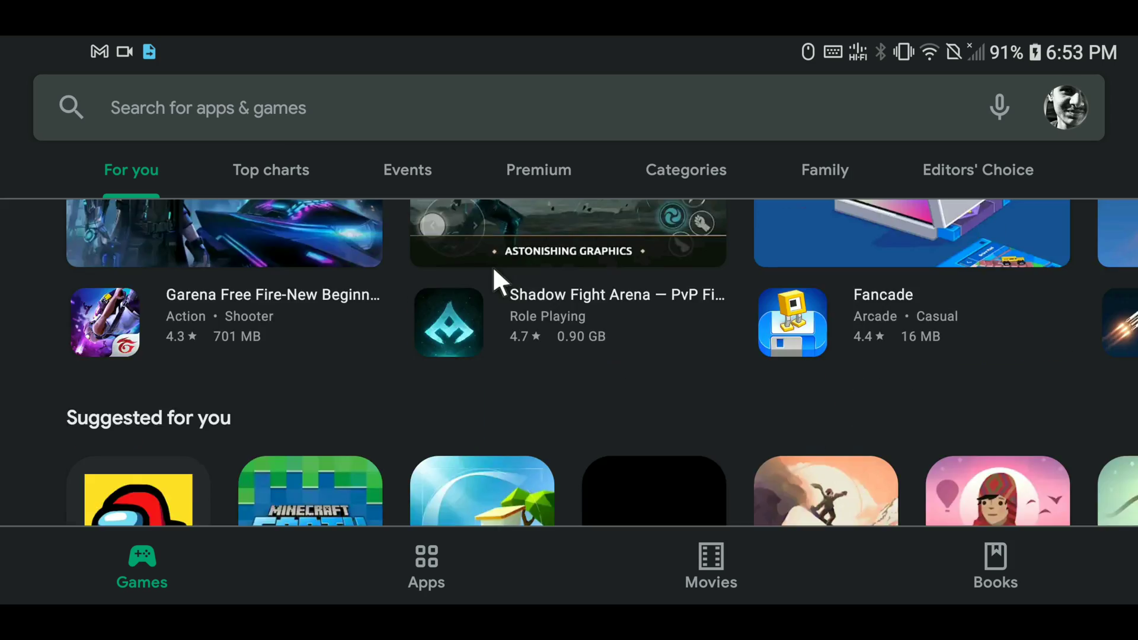
# Search the Play Store for 'home assistant' and scroll the Home Assistant app listing
pyautogui.scroll(3, 494, 270)
pyautogui.click(335, 116)
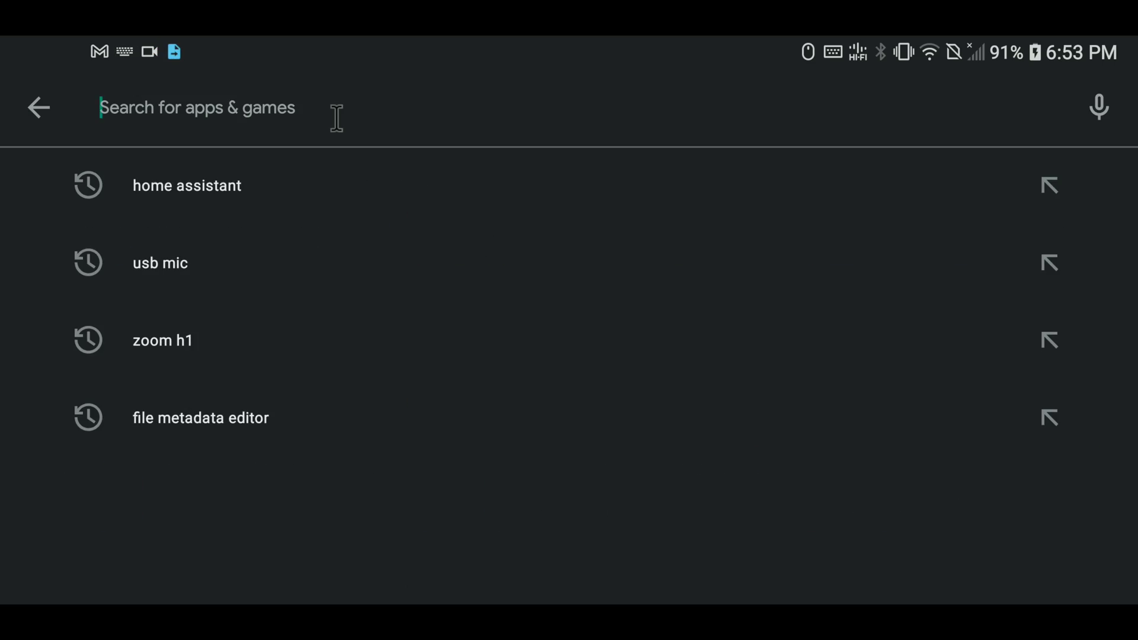
pyautogui.write('home assistant')
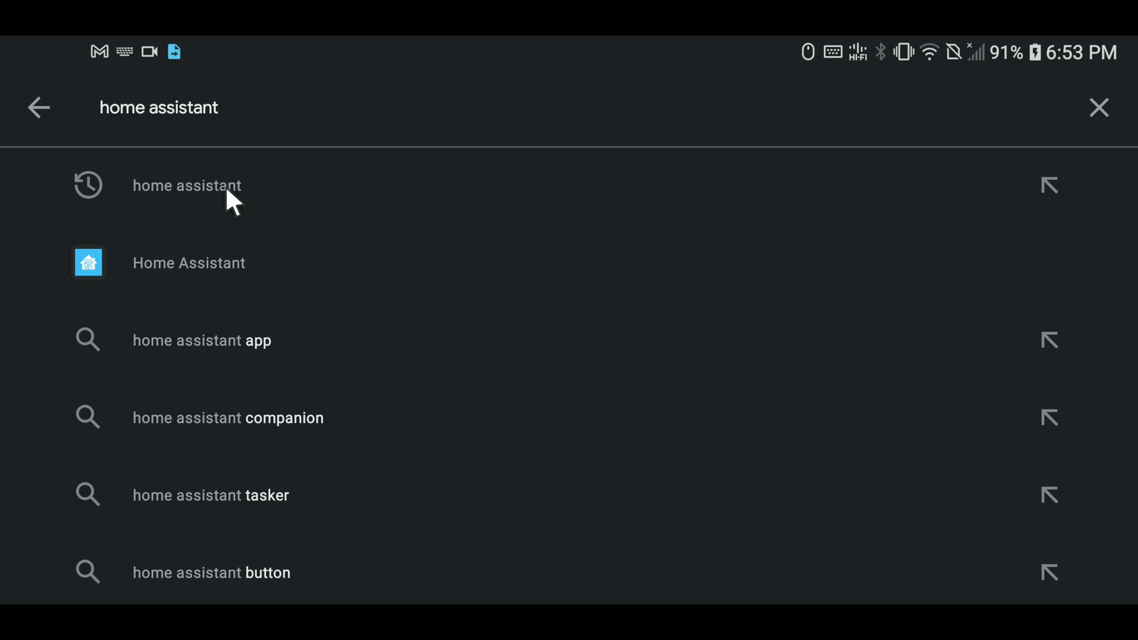
pyautogui.click(231, 184)
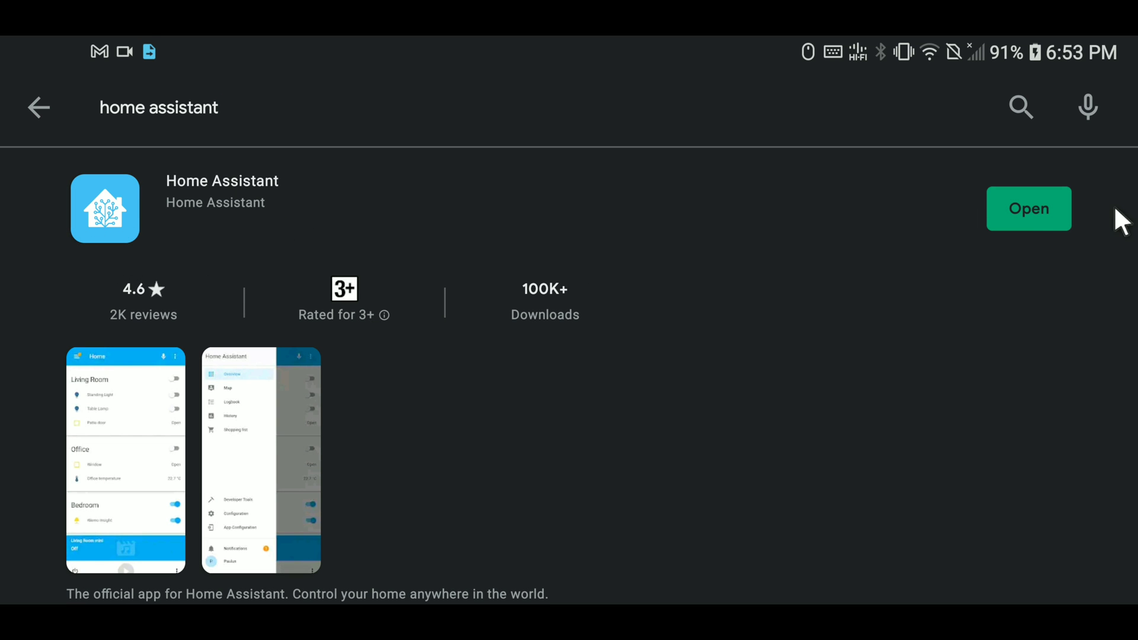
pyautogui.scroll(-2, 195, 391)
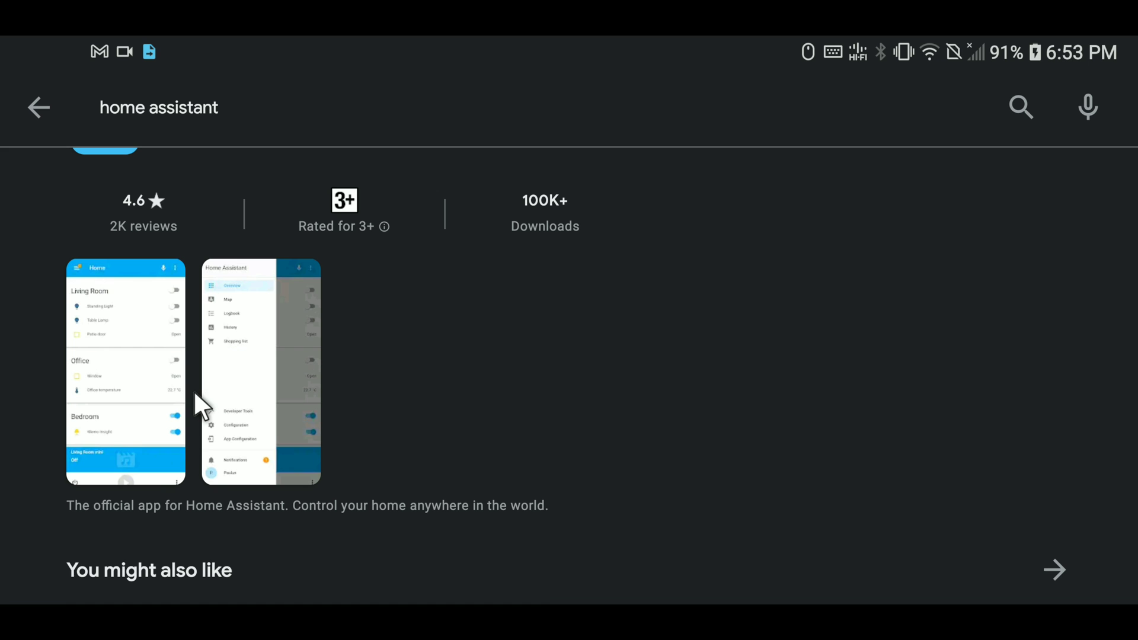
pyautogui.scroll(-2, 195, 393)
pyautogui.scroll(4, 365, 265)
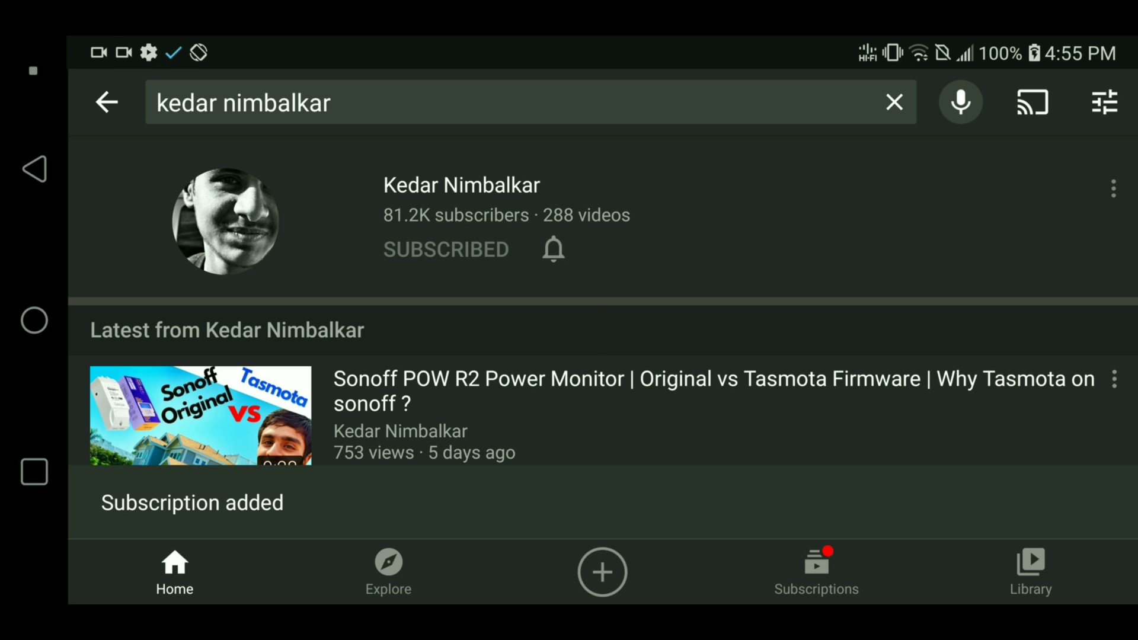
# Set channel notifications to All and scroll the channel's Videos tab
pyautogui.click(553, 249)
pyautogui.click(462, 183)
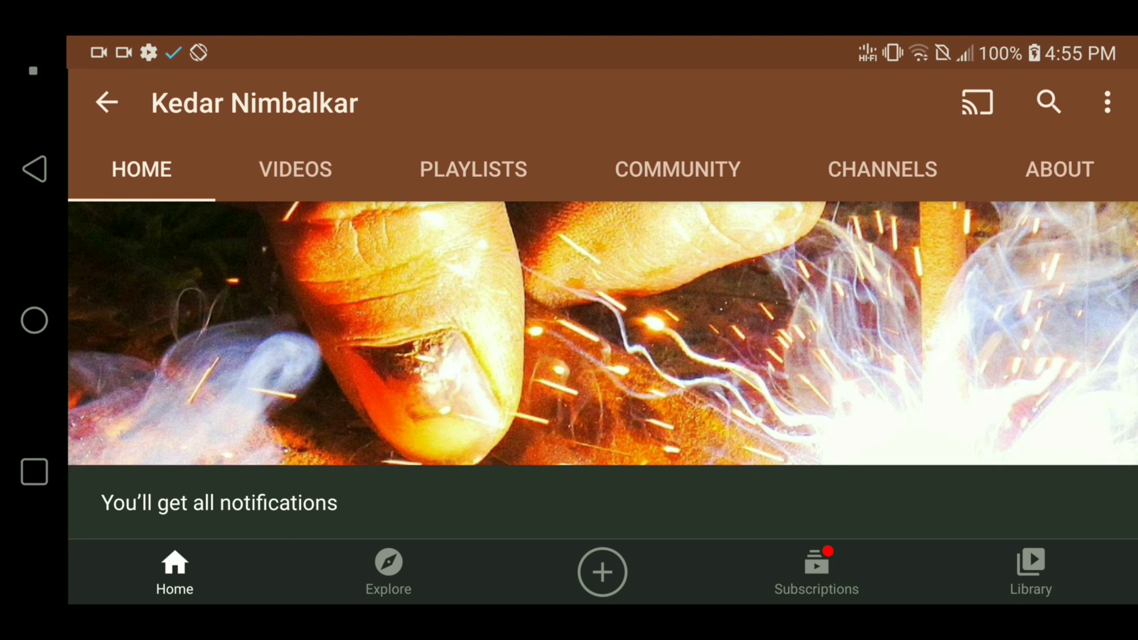
pyautogui.click(295, 169)
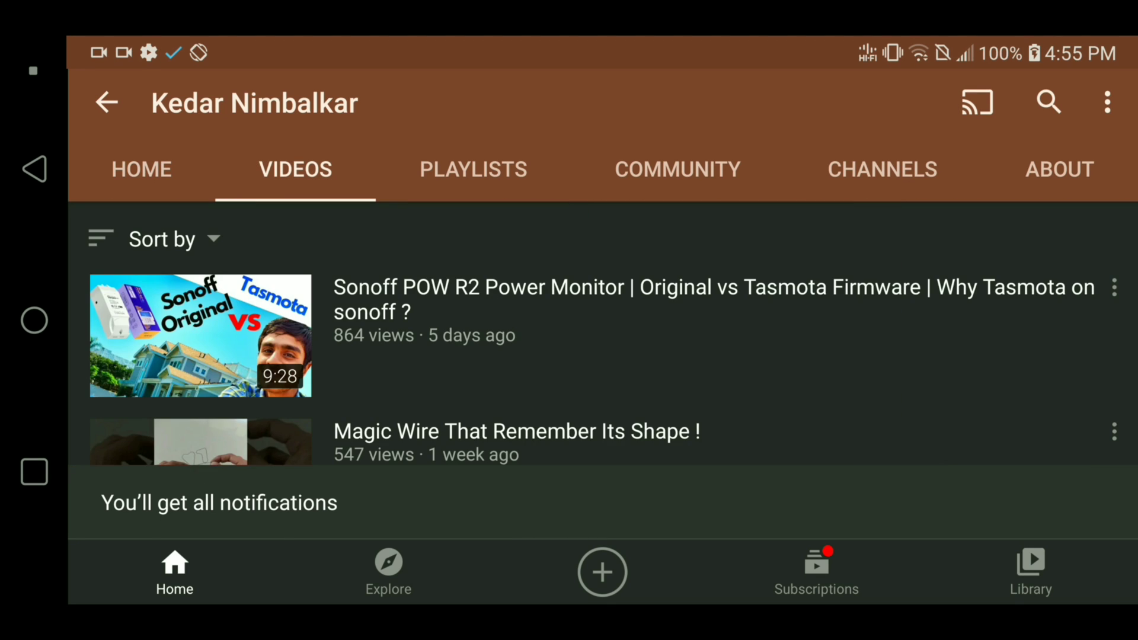
pyautogui.scroll(-5, 592, 332)
pyautogui.scroll(-5, 593, 332)
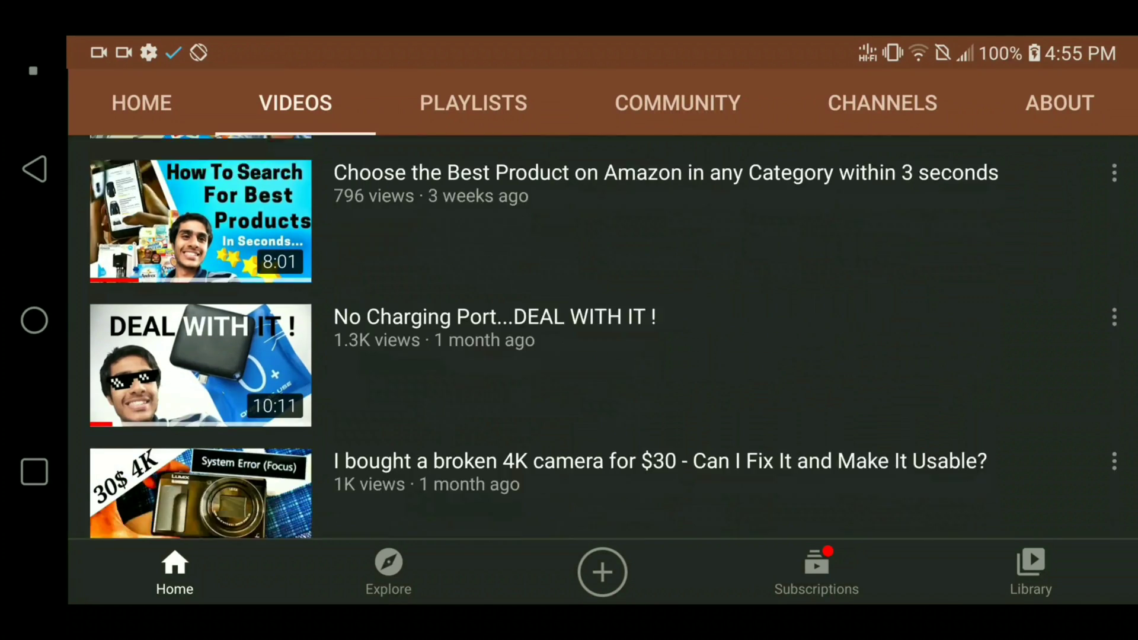